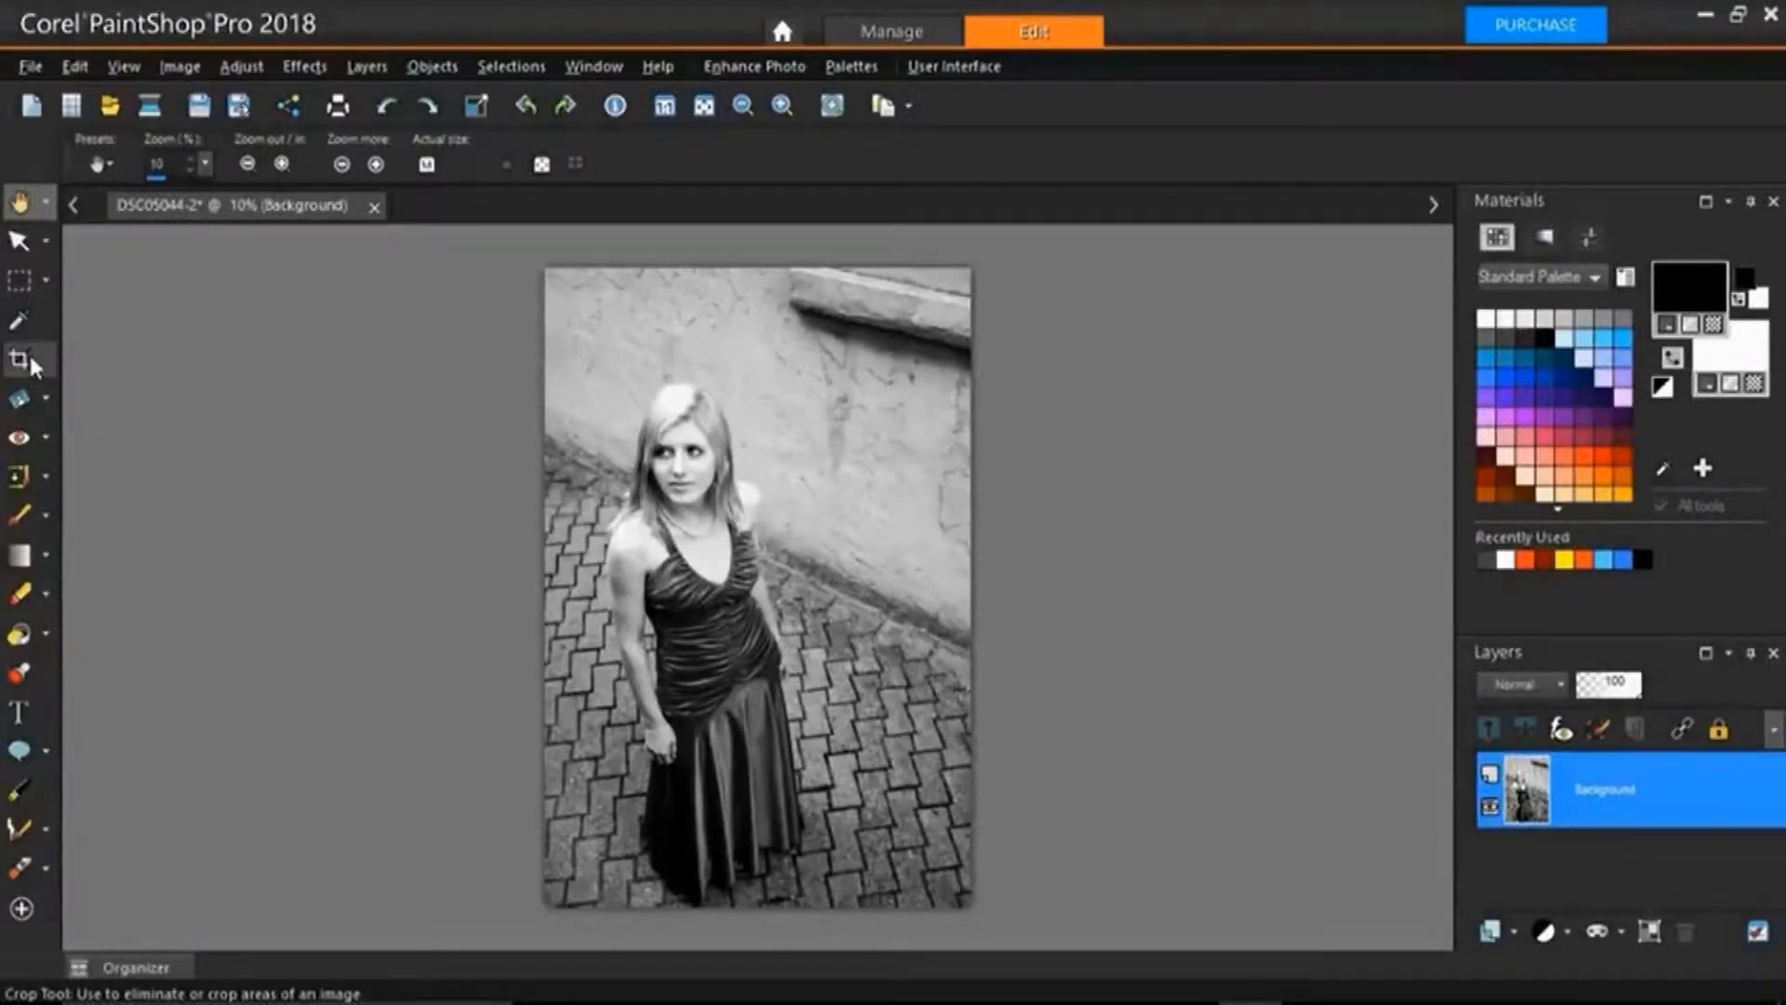
- Try cropping the photo at the 2 x 3 (4 x 6) ratio to a full-length framing of about 2750 x 4125 pixels, and undo it
{"action": "left_click", "coordinate": [31, 360]}
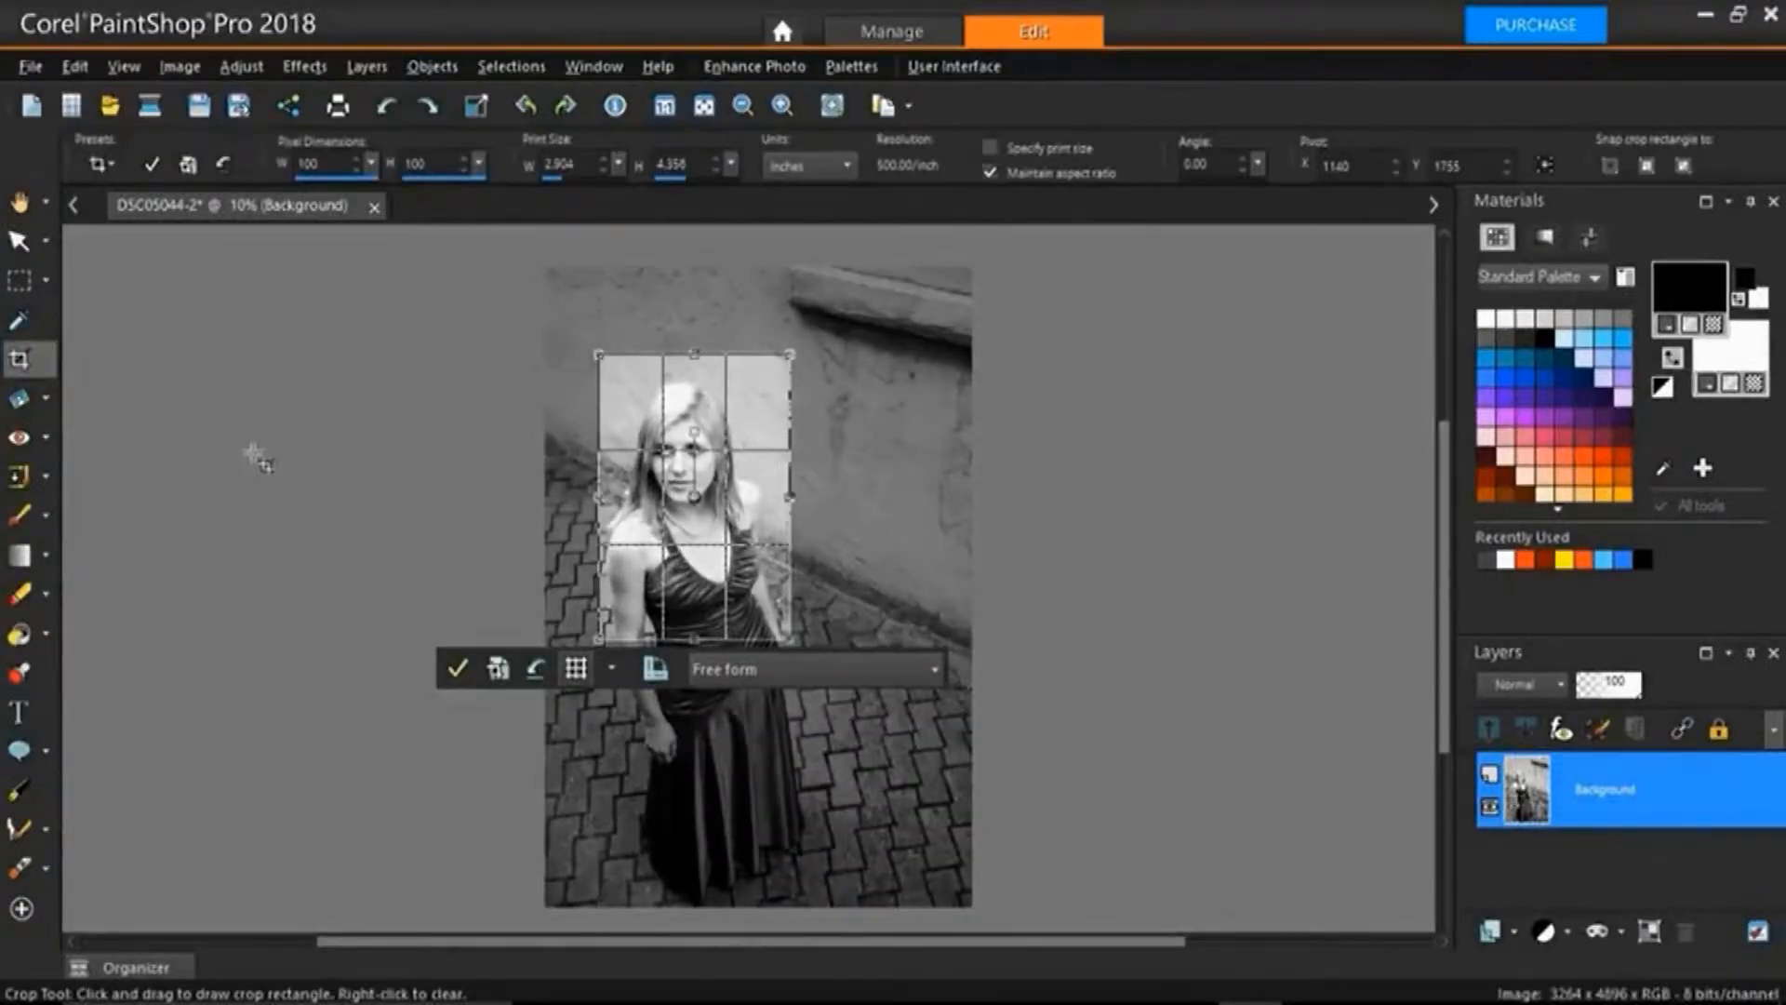
{"action": "left_click", "coordinate": [930, 667]}
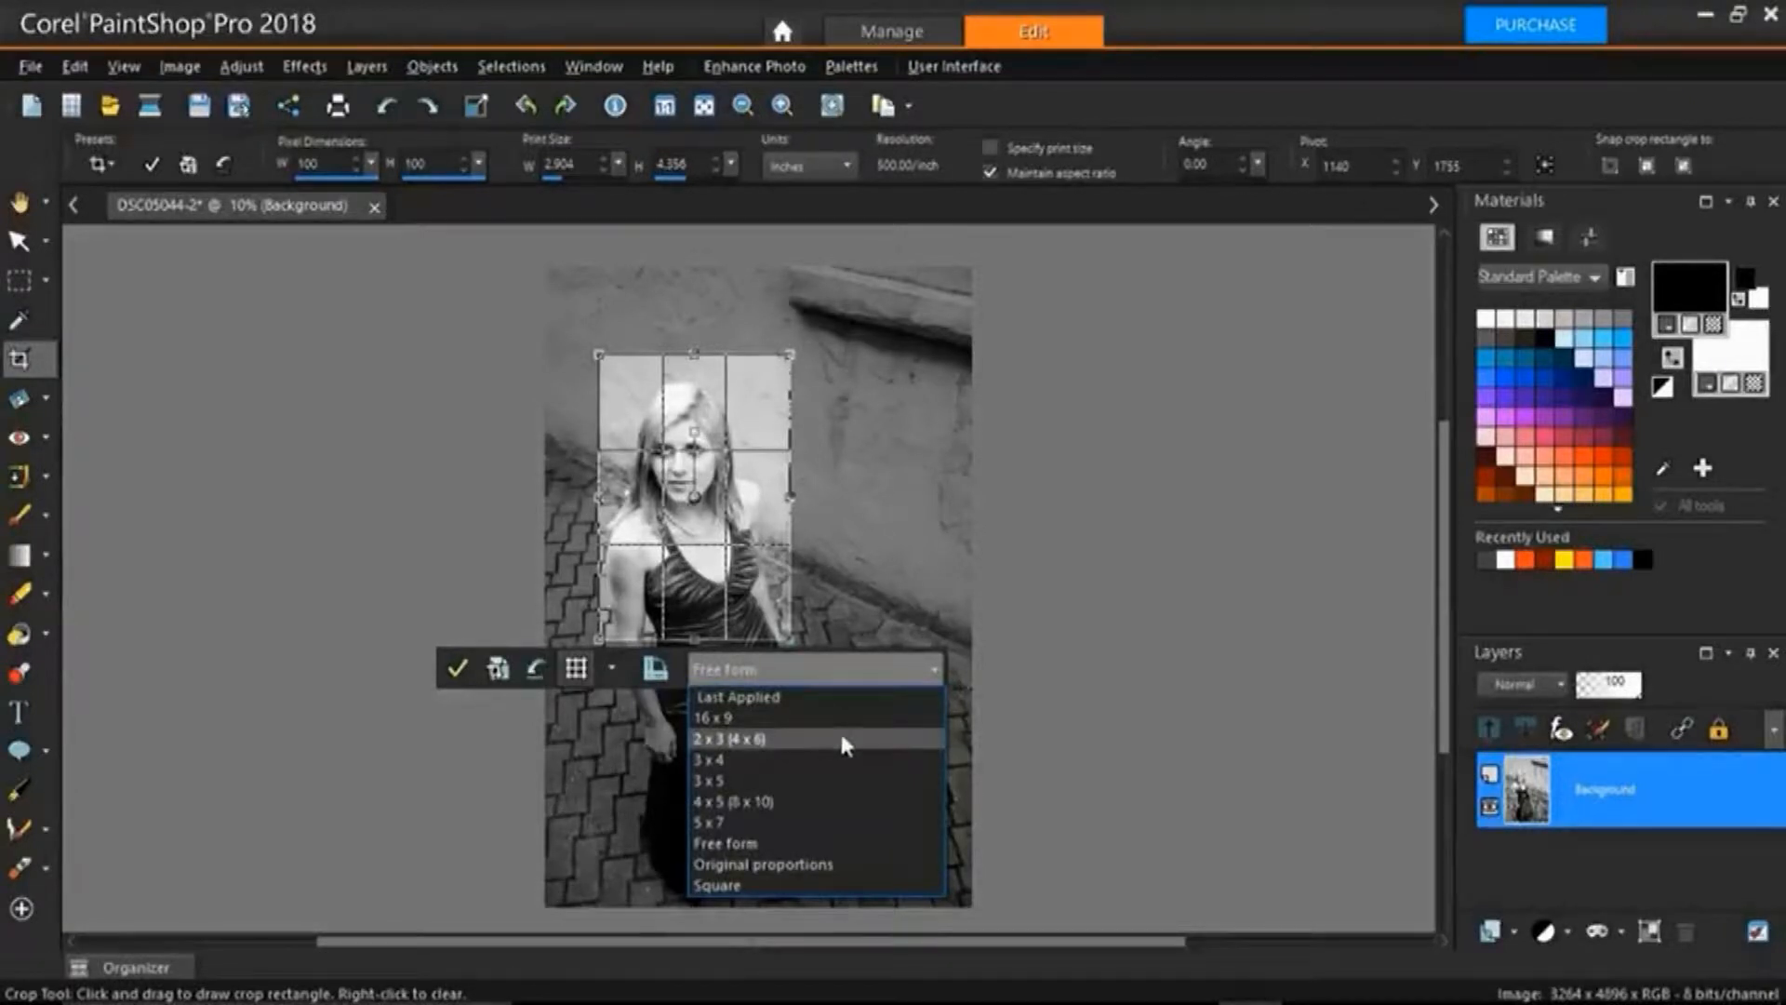
{"action": "left_click", "coordinate": [759, 738]}
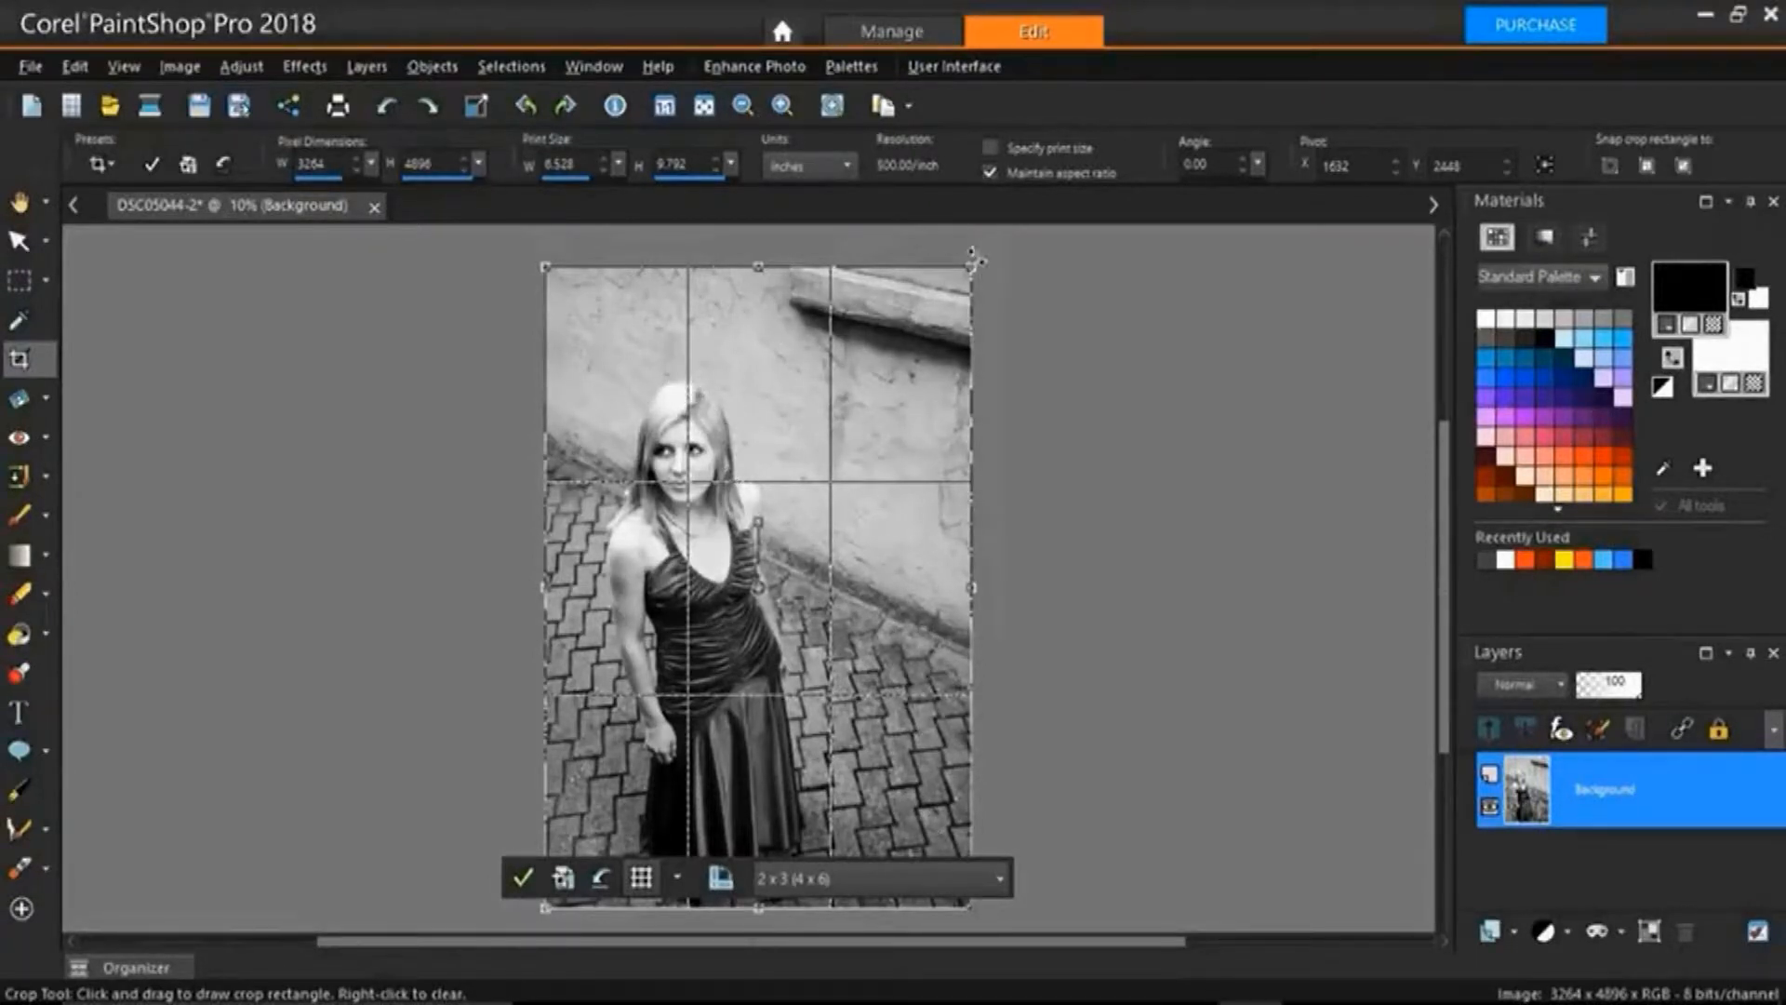
{"action": "left_click_drag", "start_coordinate": [973, 257], "coordinate": [905, 370]}
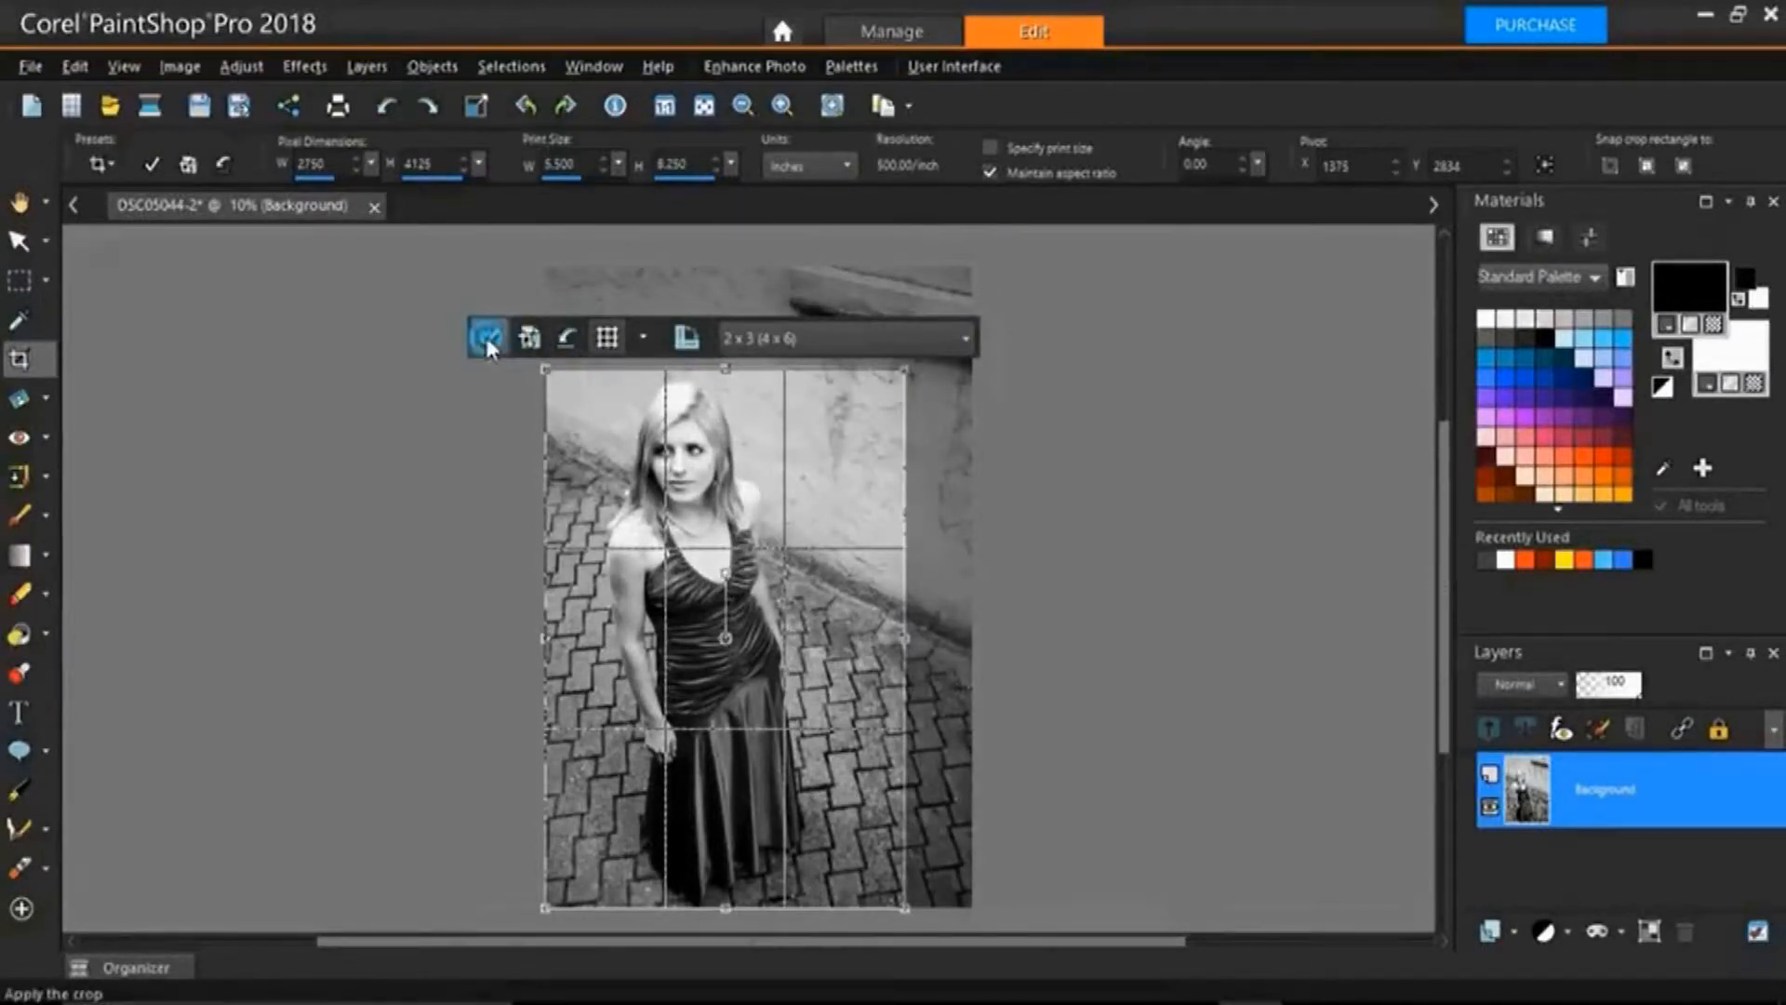
{"action": "left_click", "coordinate": [486, 337]}
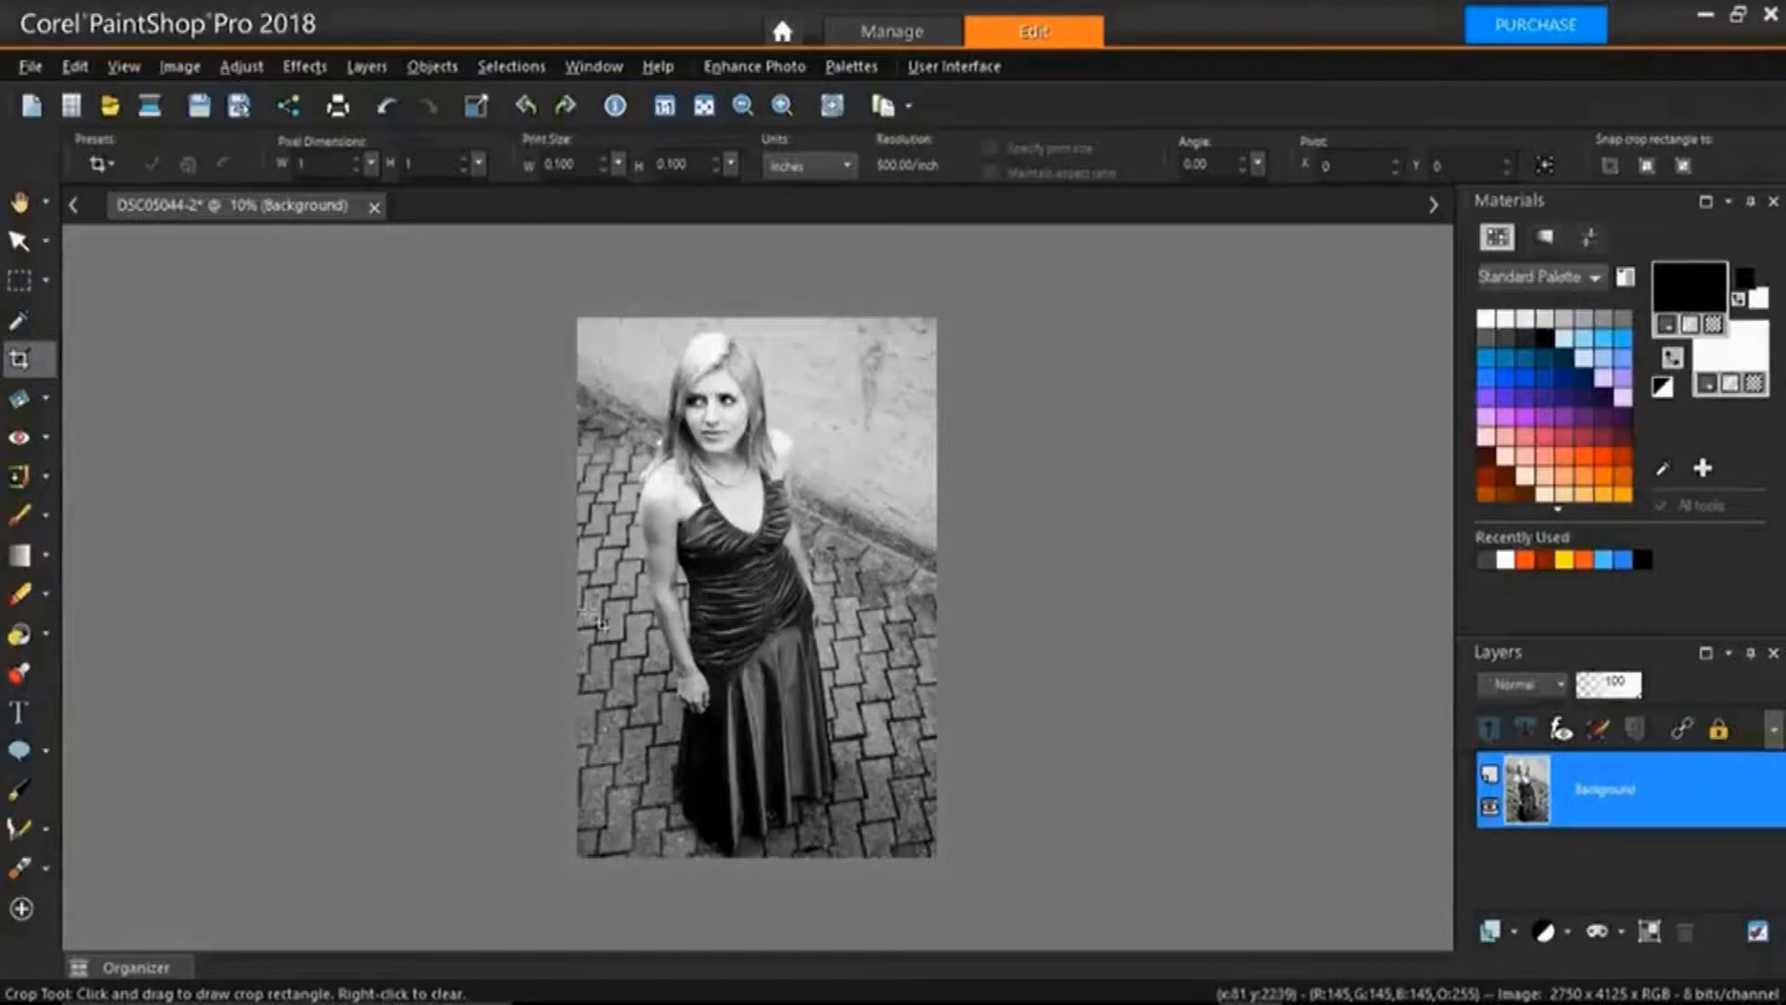
{"action": "key", "text": "ctrl+z"}
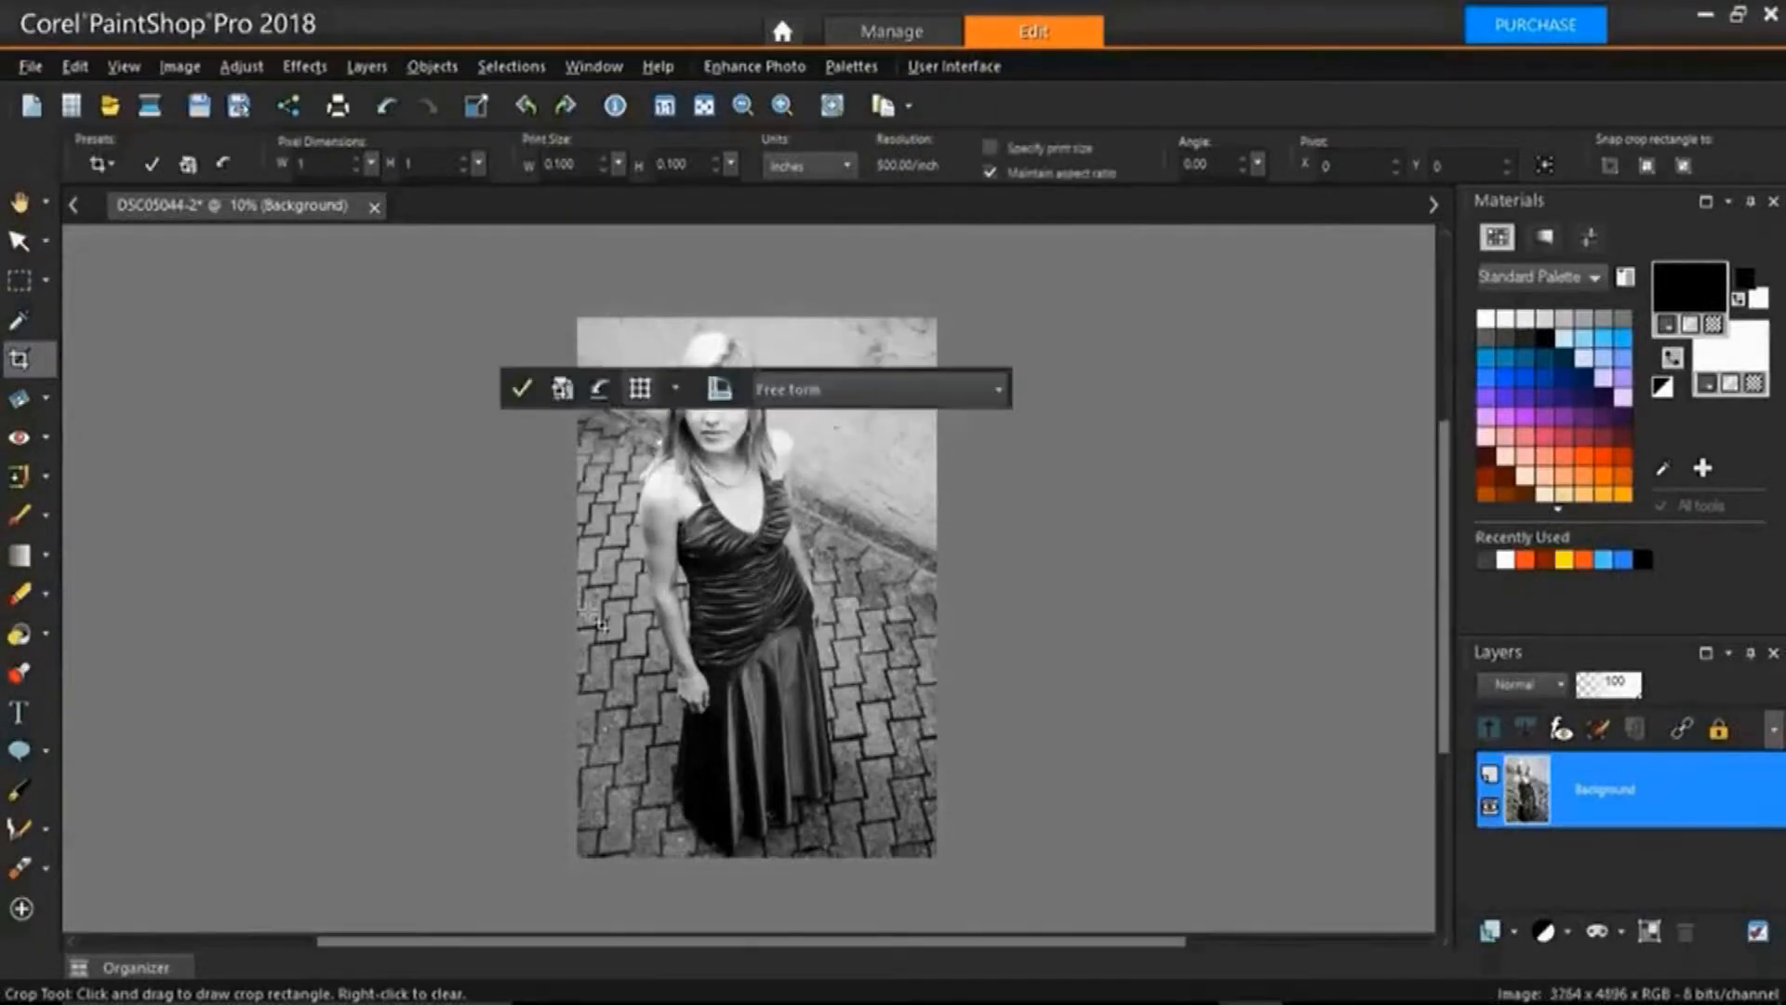
- Try a 2 x 3 (4 x 6) crop of about 2945 x 4418 pixels that cuts the woman's feet off, and undo it
{"action": "left_click", "coordinate": [941, 341]}
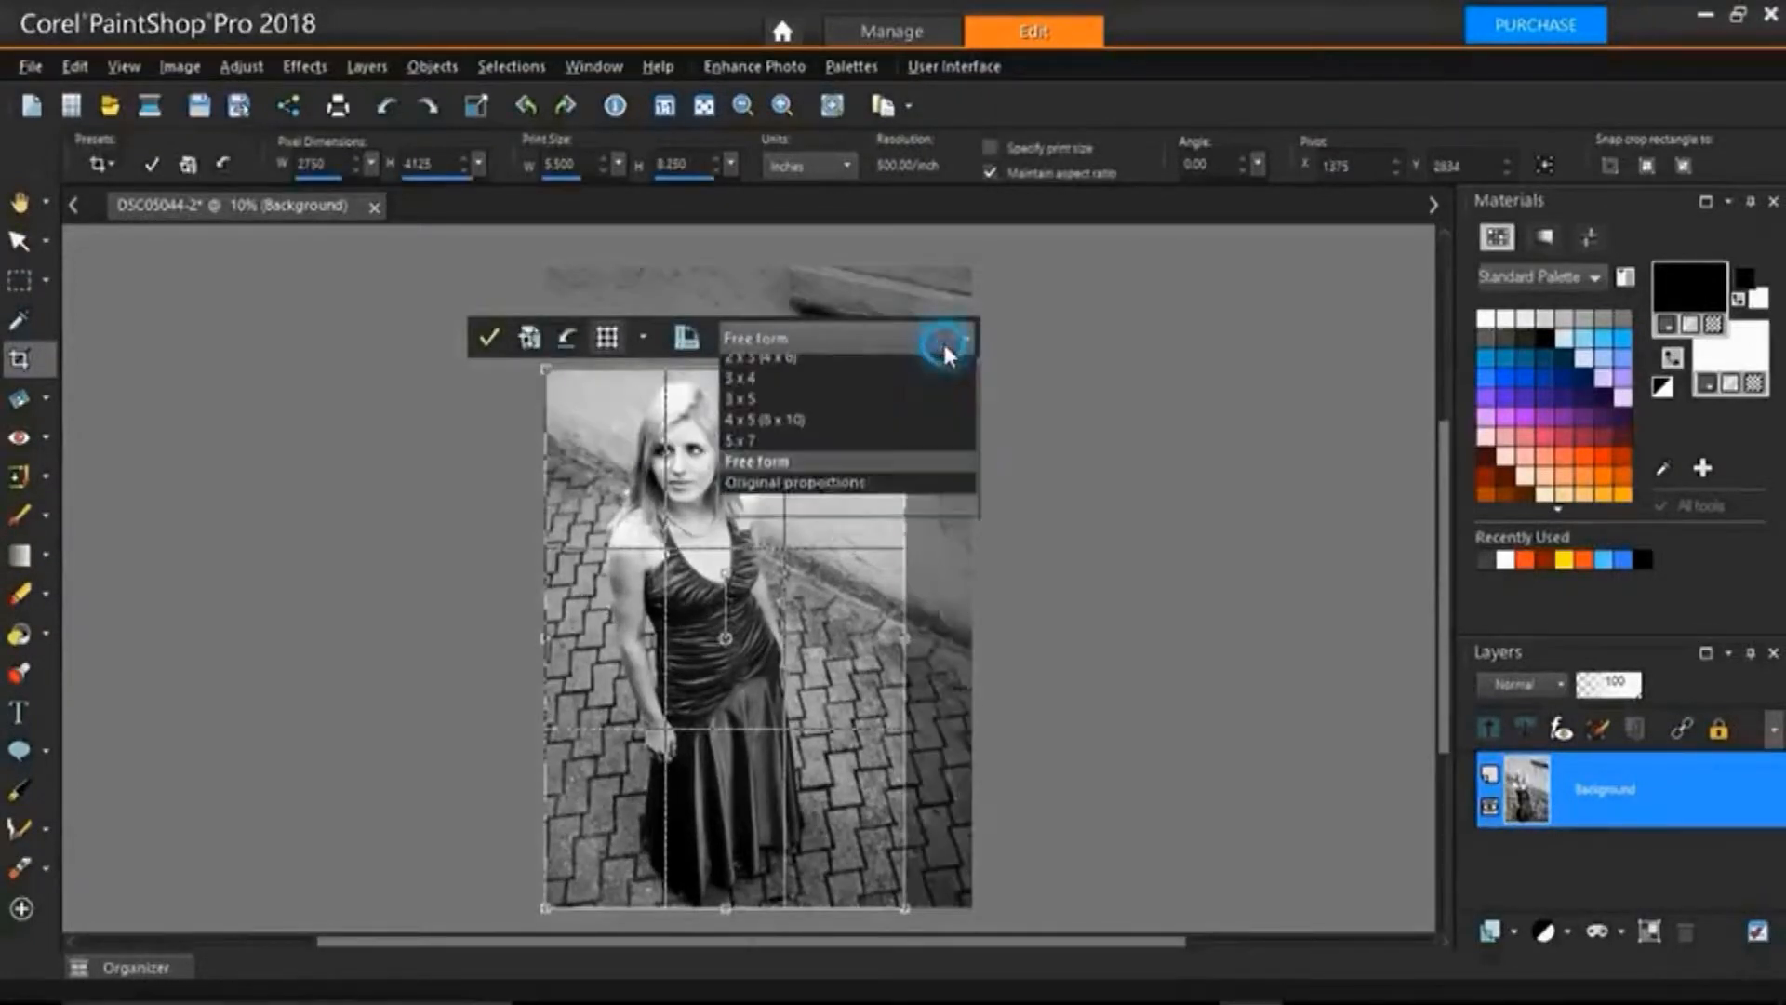
{"action": "left_click", "coordinate": [939, 408]}
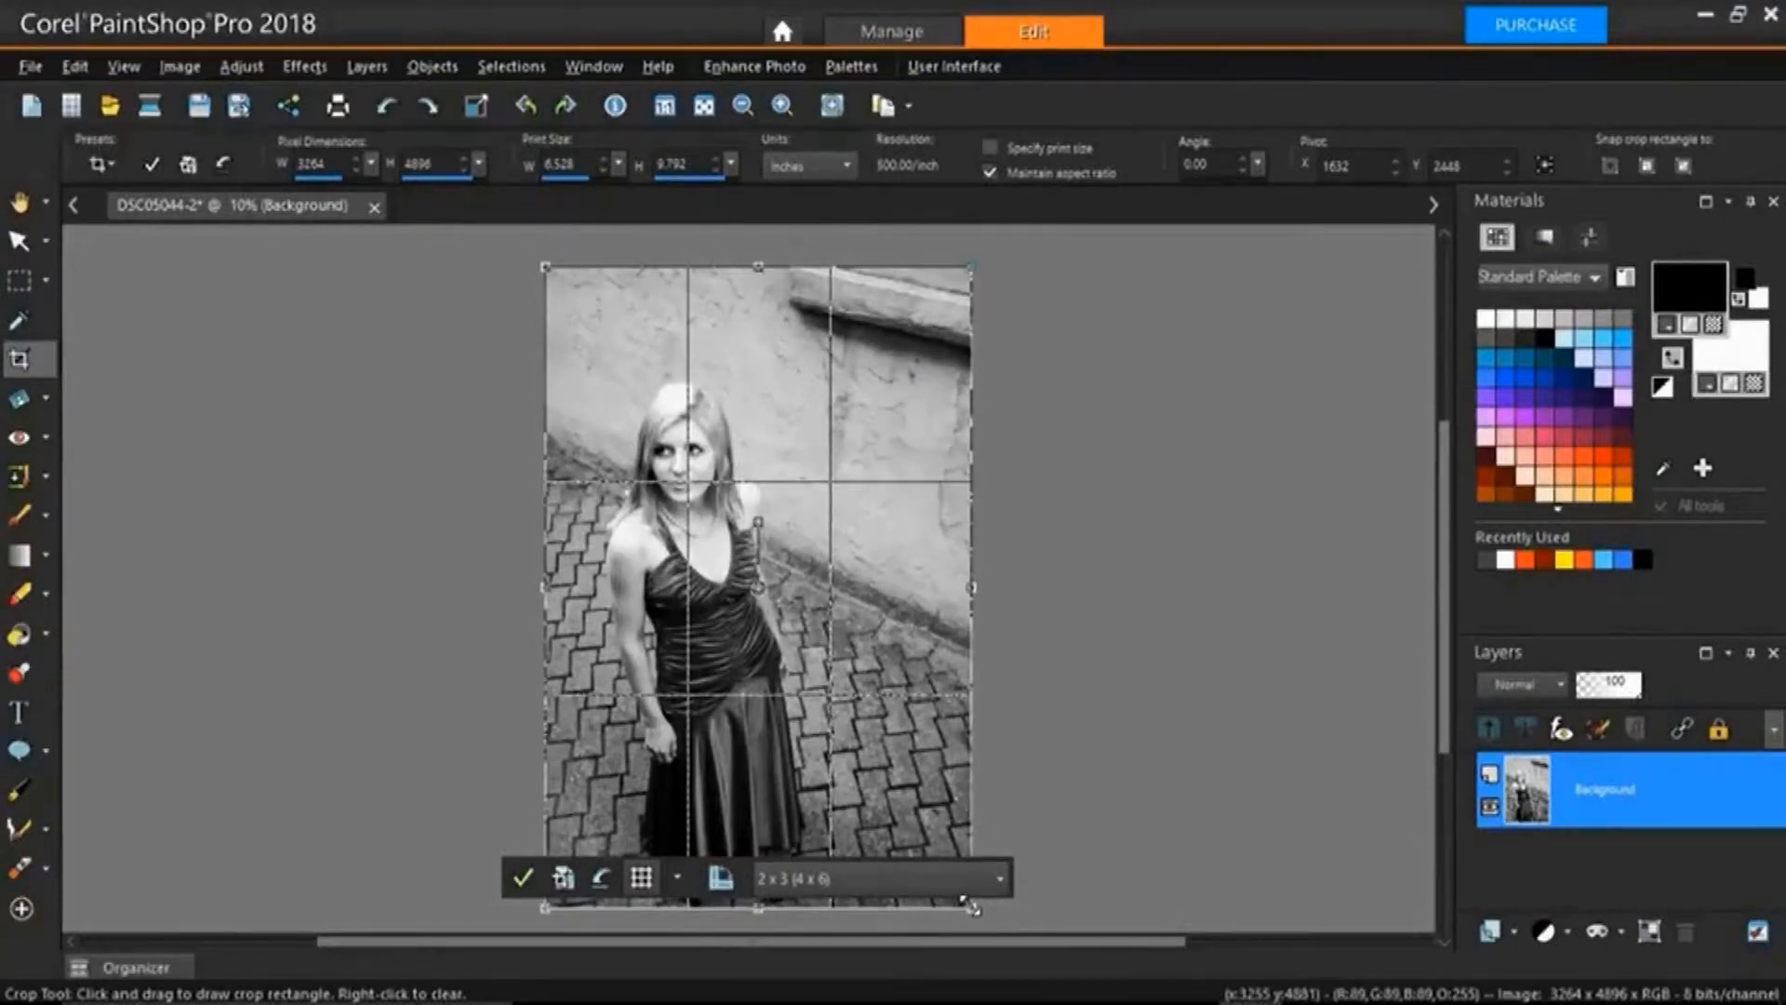
{"action": "left_click_drag", "start_coordinate": [970, 907], "coordinate": [944, 828]}
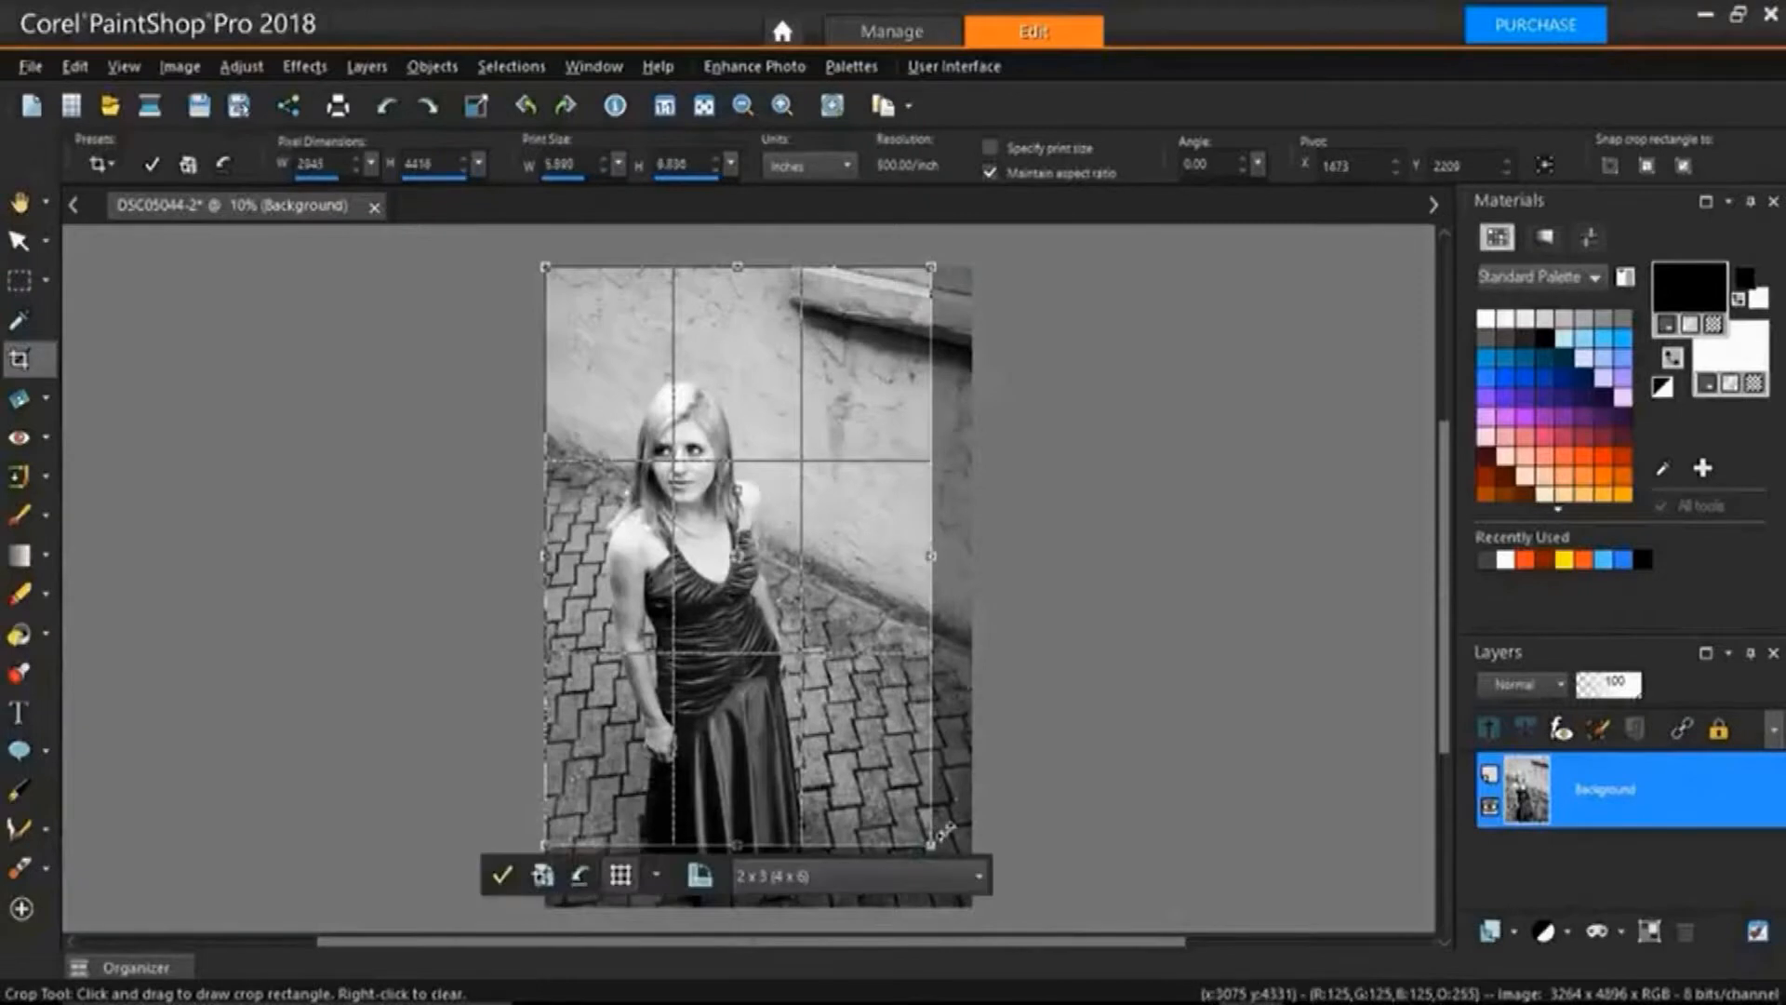
{"action": "left_click", "coordinate": [519, 875]}
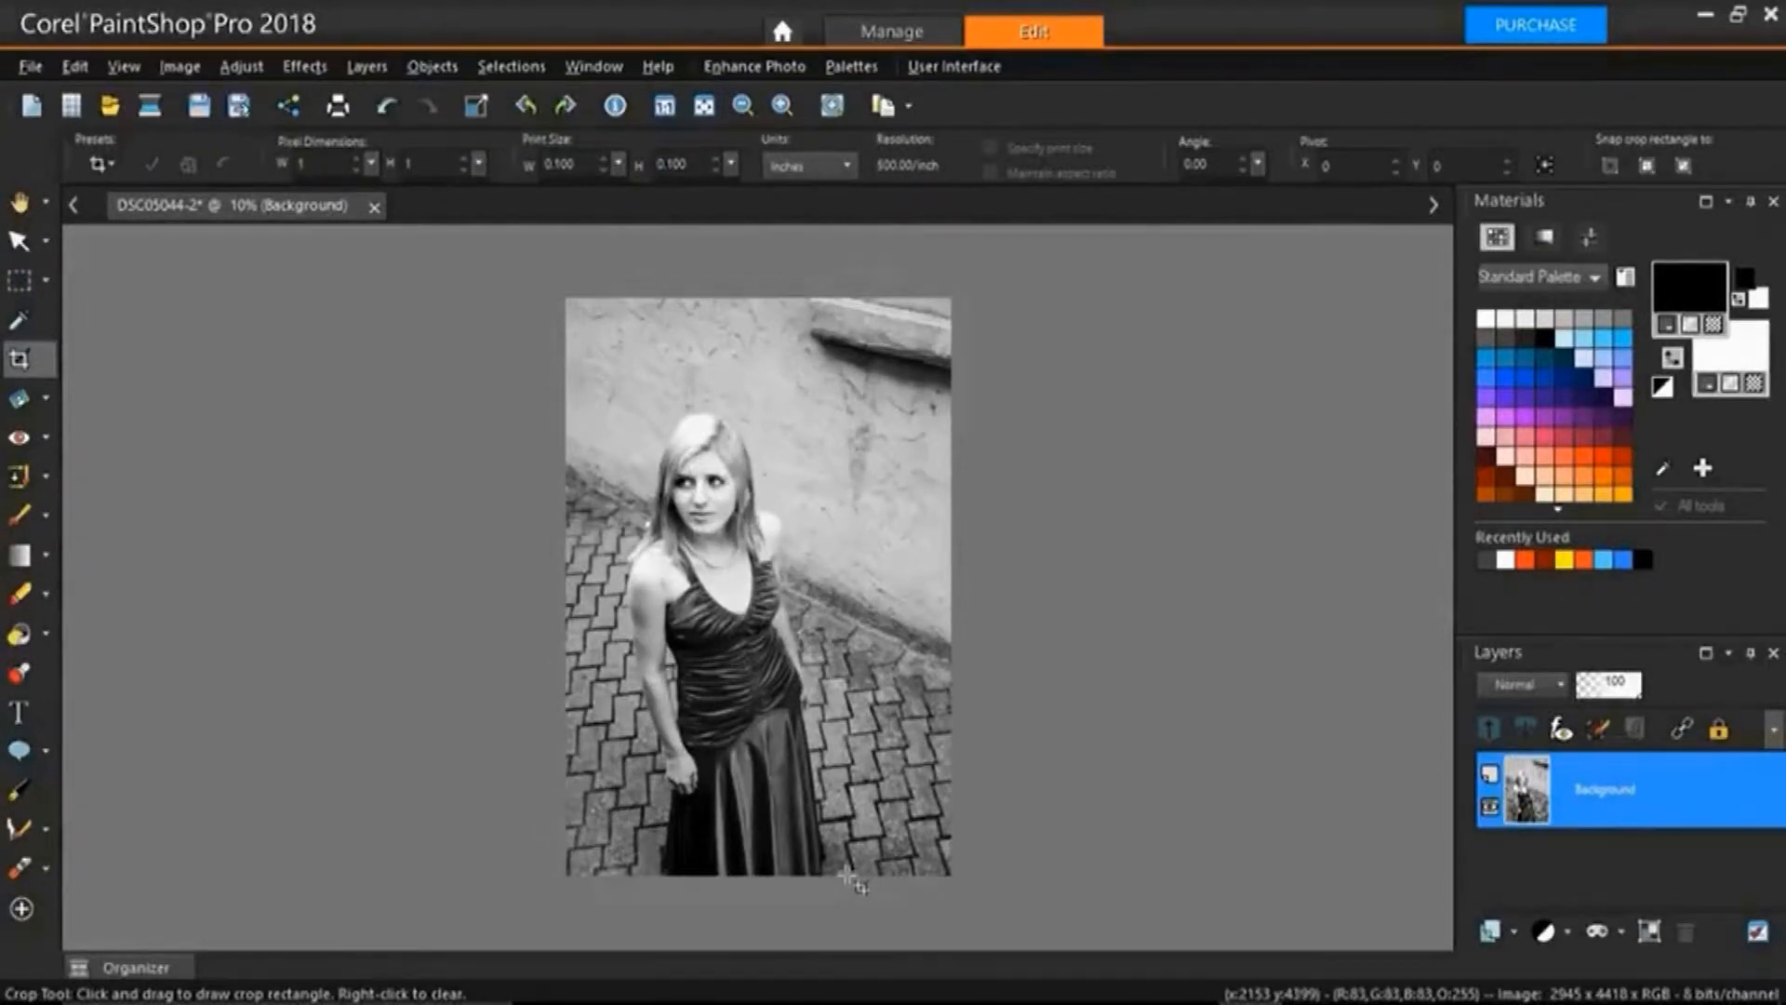
{"action": "key", "text": "ctrl+z"}
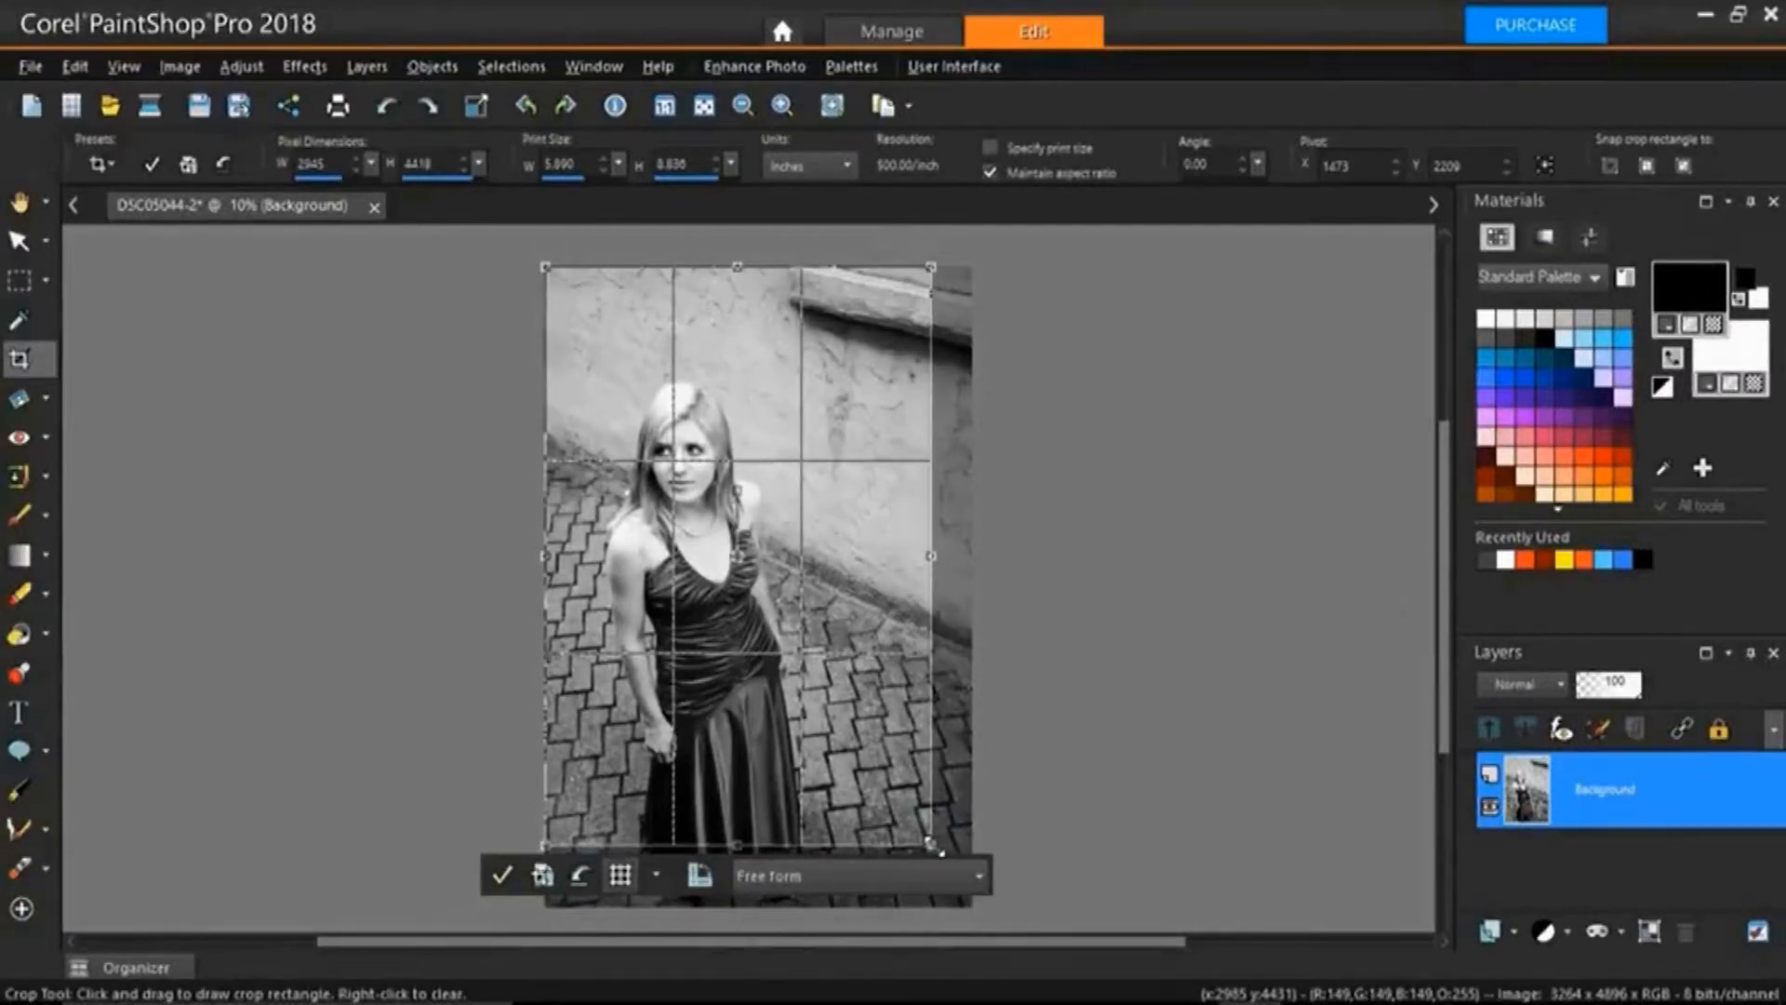
- Try tightening the crop to about 2435 x 3653 pixels, ending just below the woman's hand, and undo it
{"action": "left_click_drag", "start_coordinate": [928, 844], "coordinate": [890, 755]}
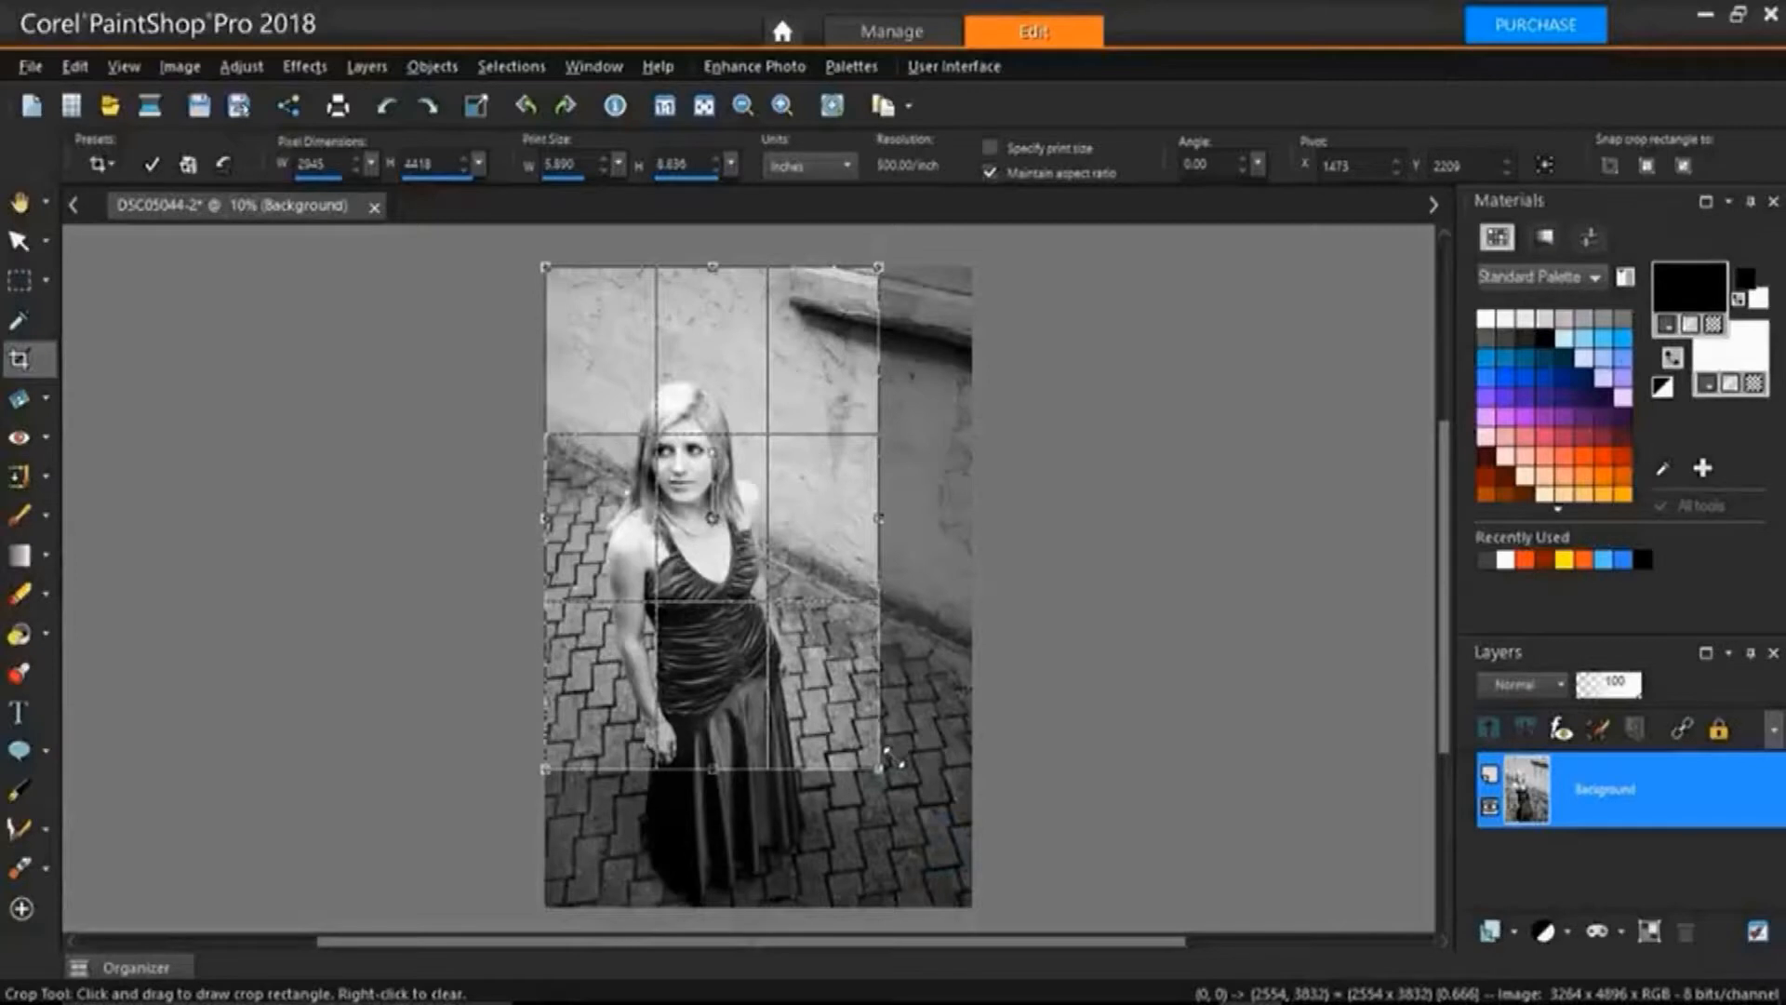
{"action": "left_click_drag", "start_coordinate": [889, 757], "coordinate": [892, 755]}
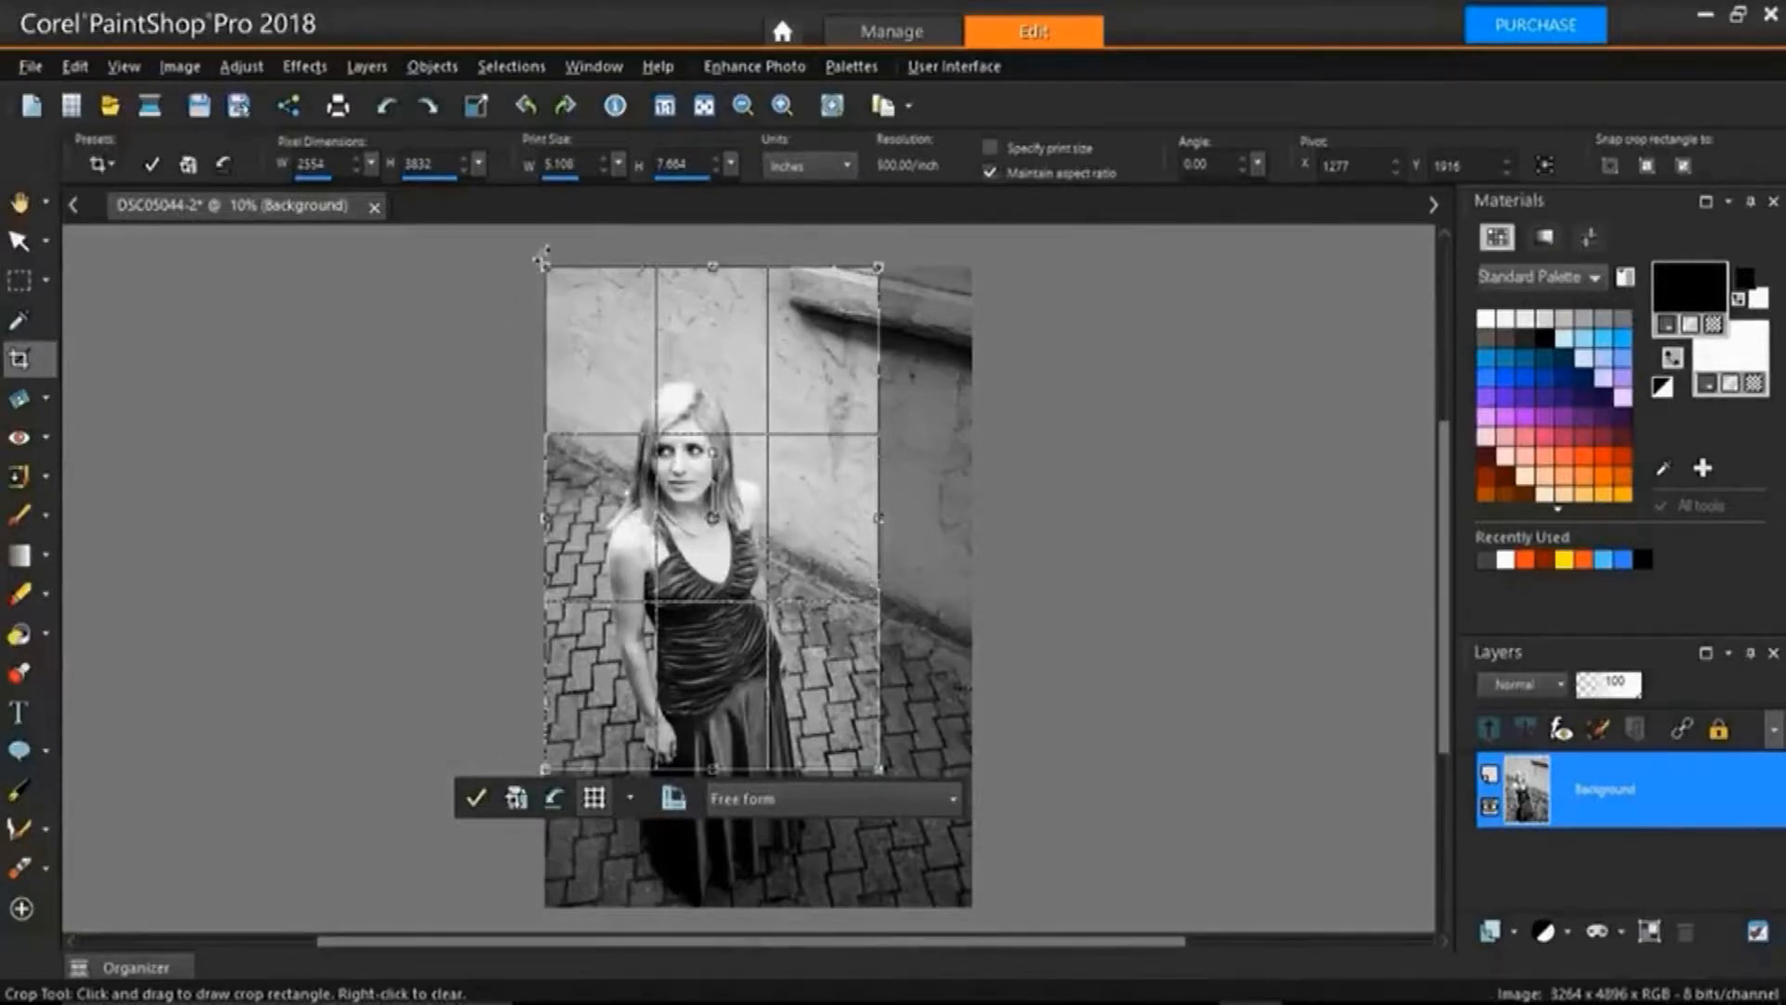
{"action": "left_click_drag", "start_coordinate": [537, 255], "coordinate": [553, 284]}
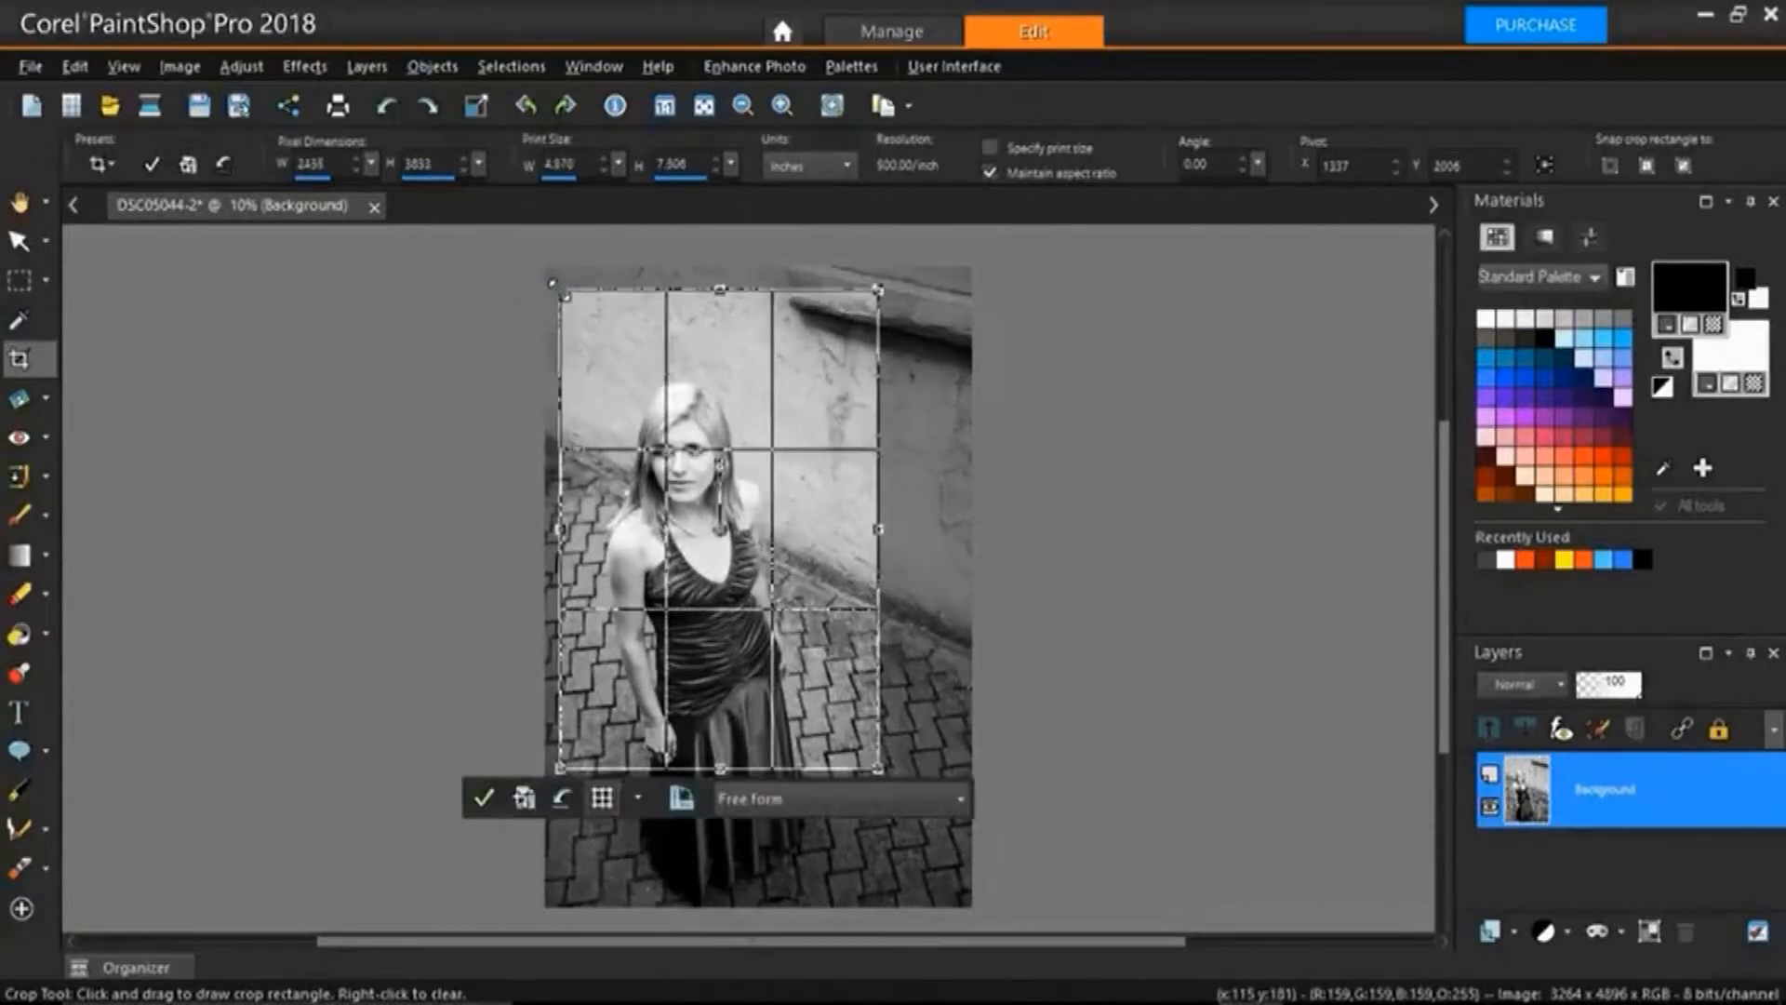
{"action": "left_click", "coordinate": [484, 800]}
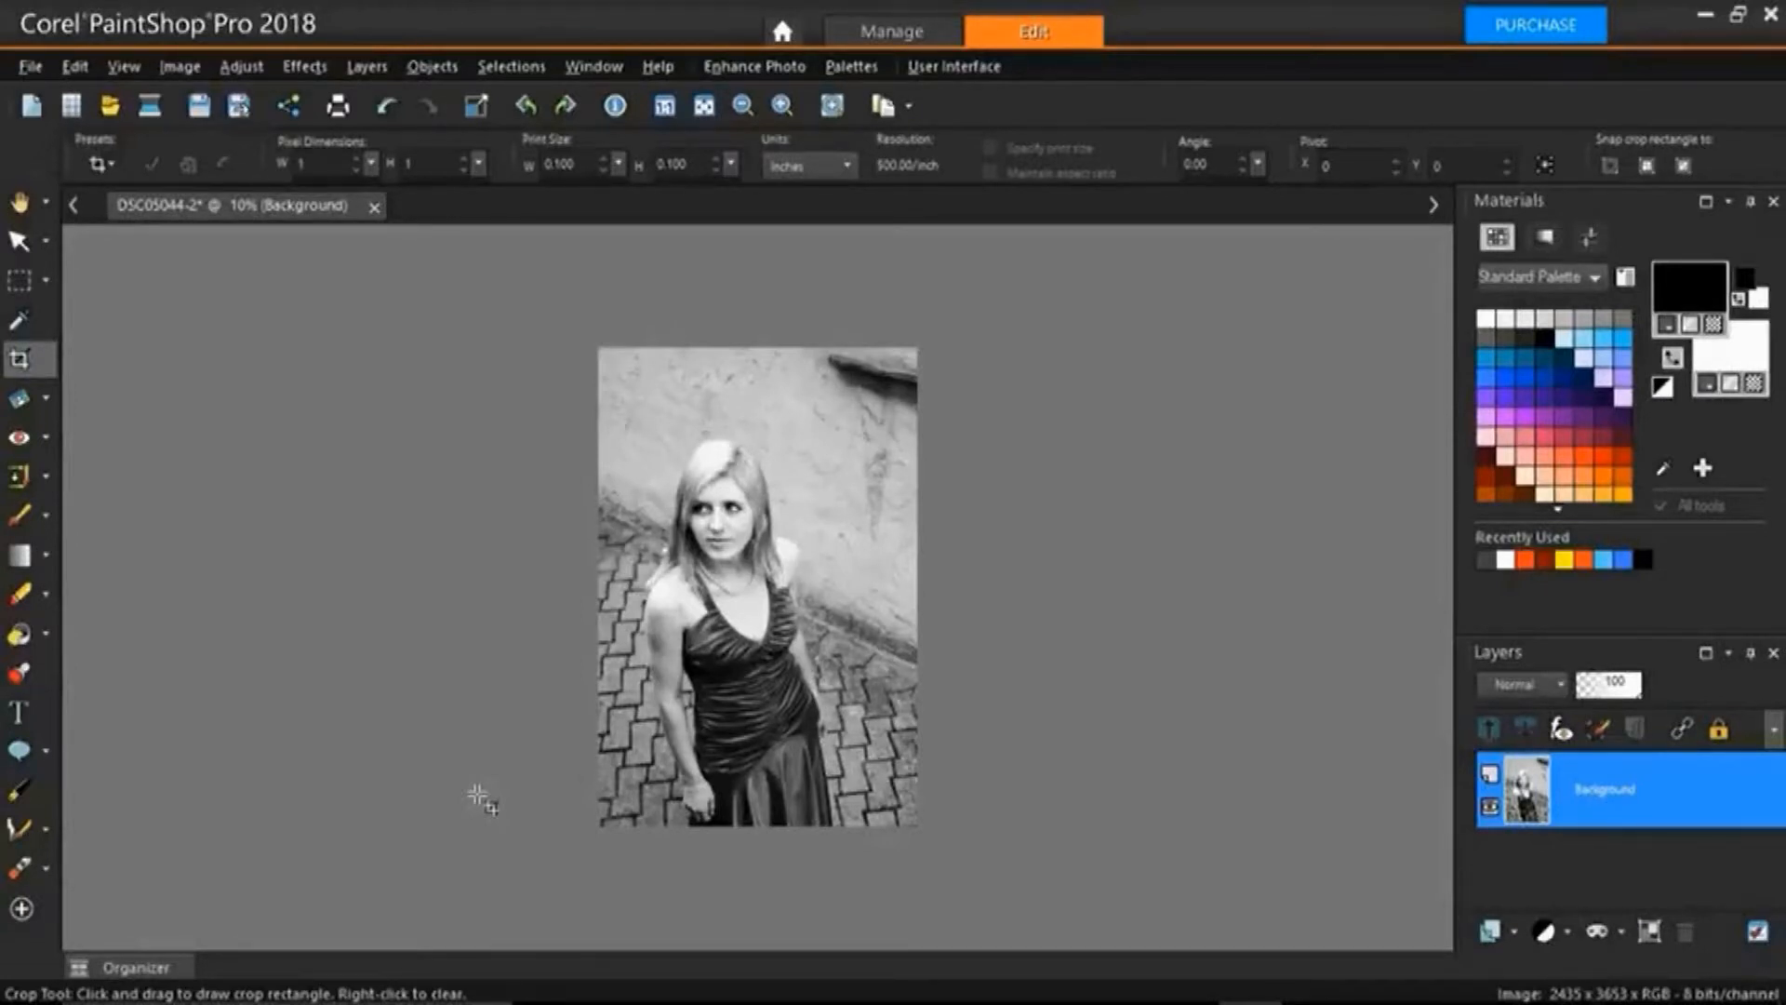
{"action": "key", "text": "ctrl+z"}
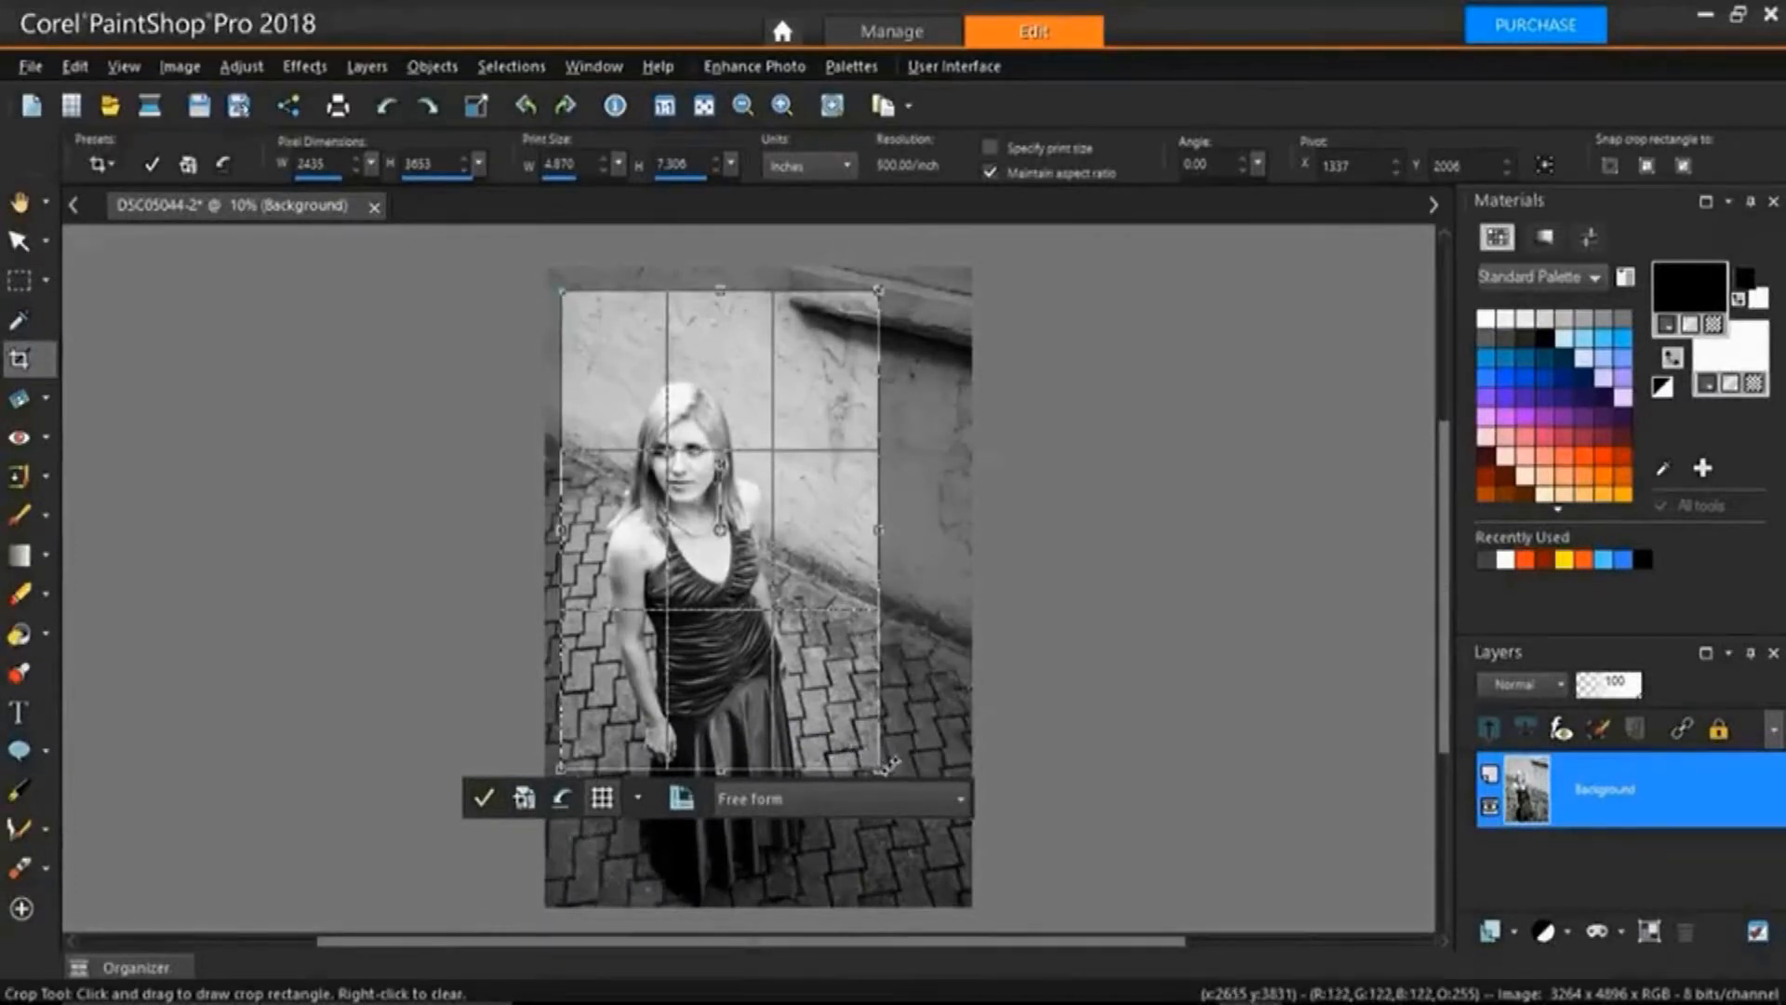
- Try a half-length crop of about 2180 x 3270 pixels ending at the woman's hips, and undo it
{"action": "left_click_drag", "start_coordinate": [880, 766], "coordinate": [847, 718]}
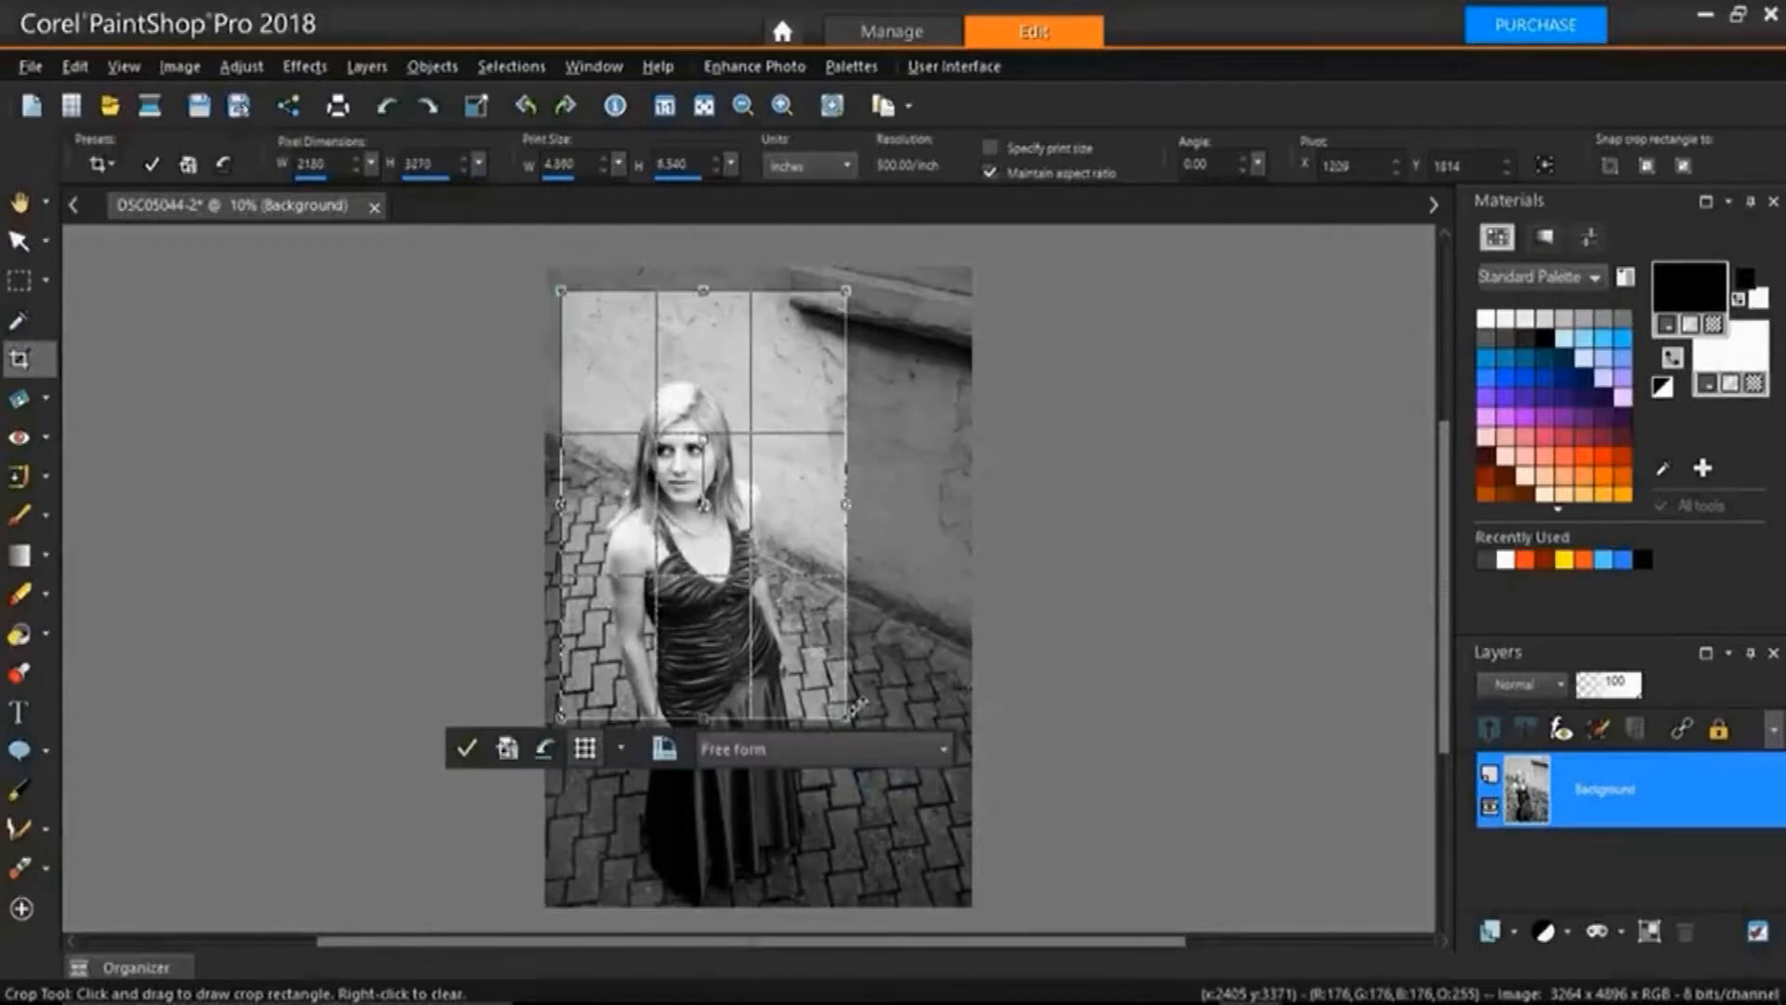
{"action": "left_click", "coordinate": [470, 746]}
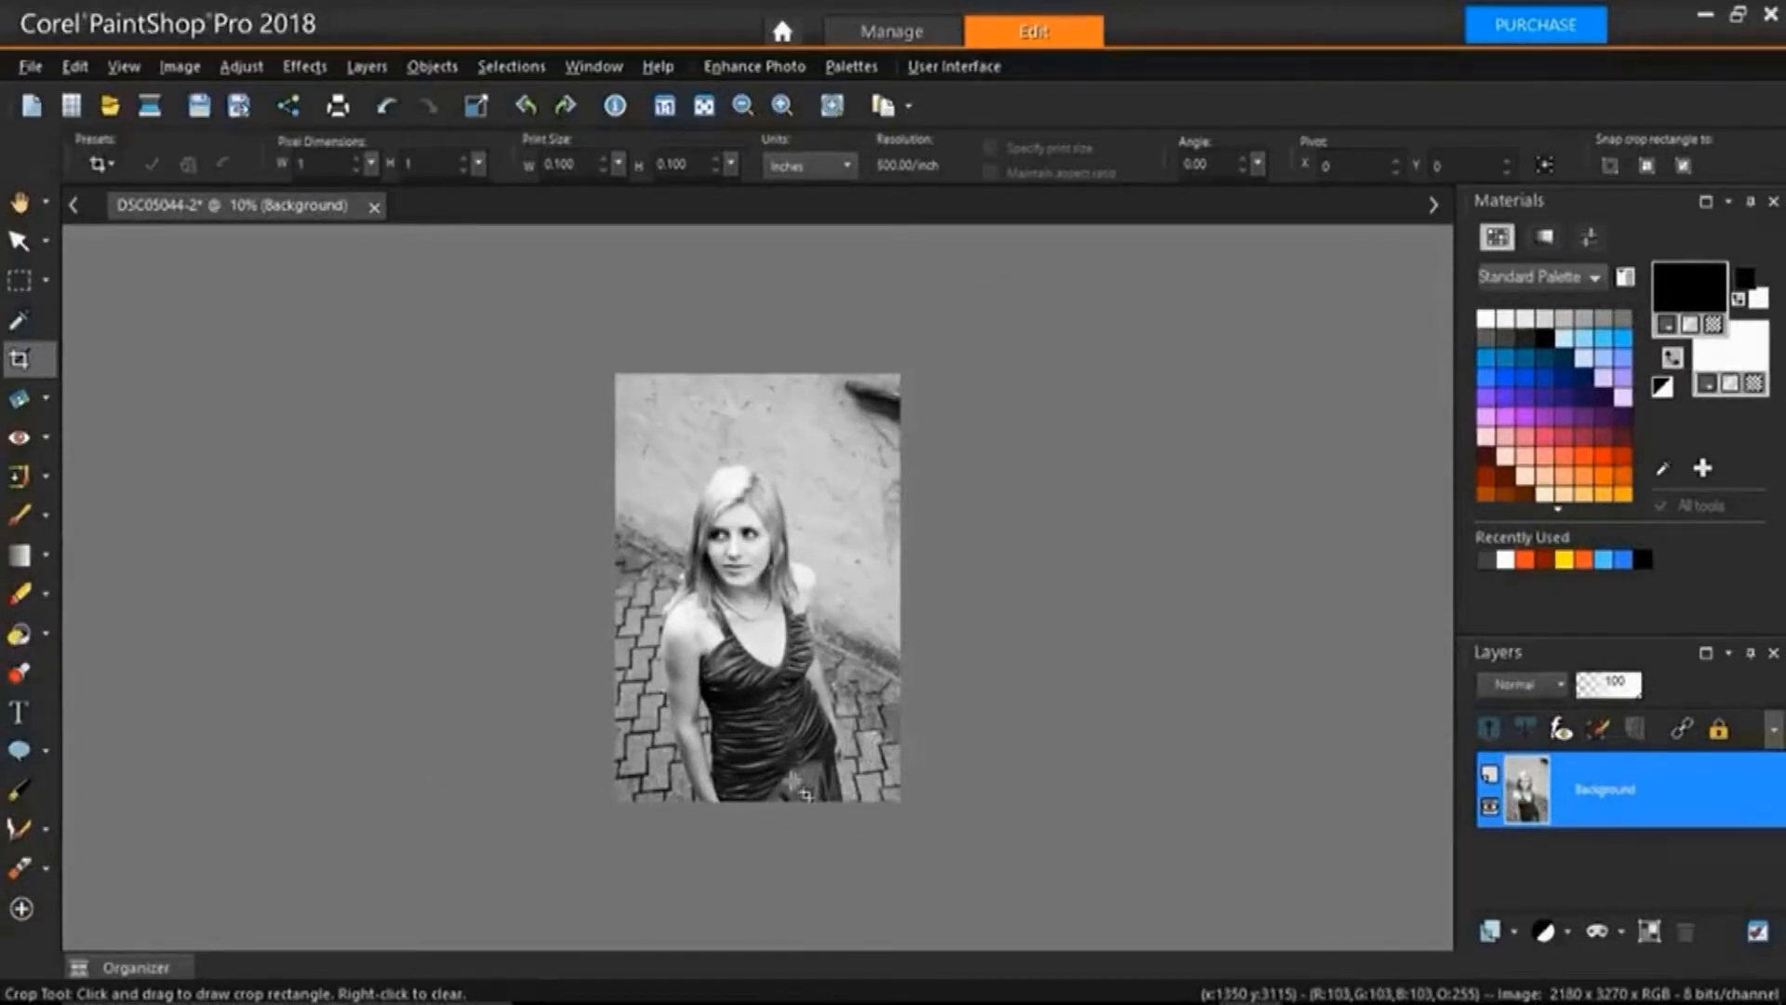
{"action": "key", "text": "ctrl+z"}
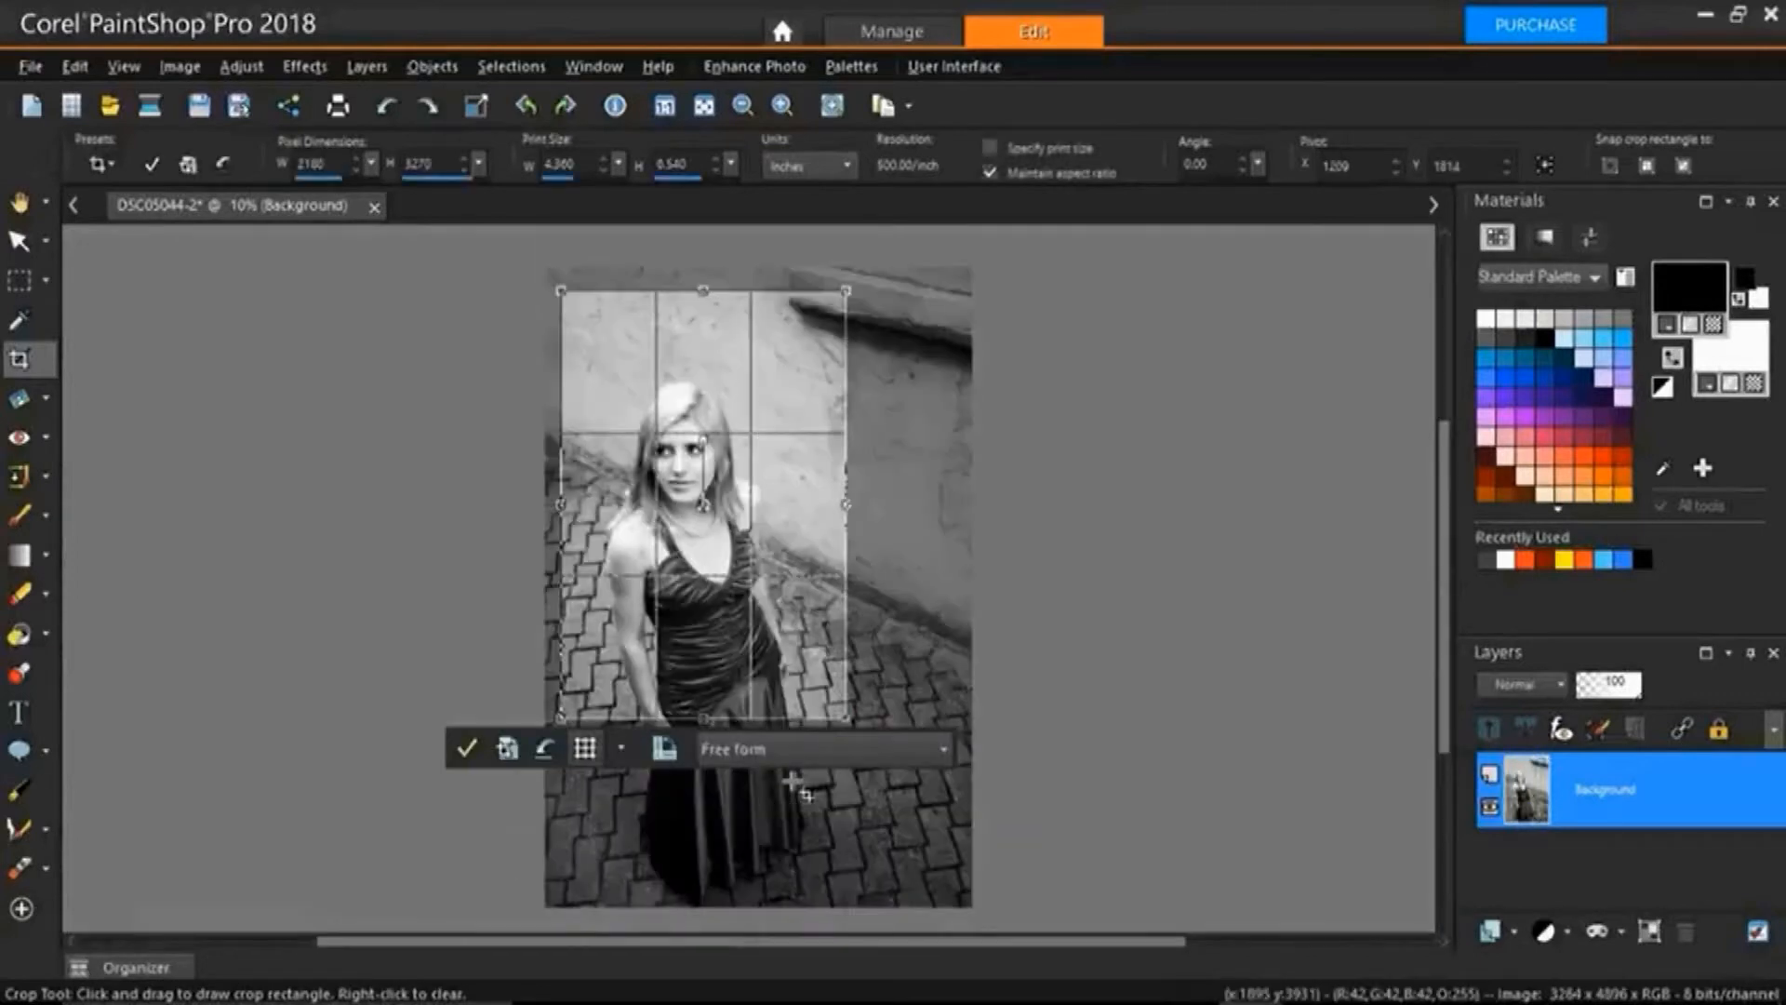
- Crop the photo to a tight portrait of the woman from the waist up, about 1443 x 2165 pixels
{"action": "left_click", "coordinate": [843, 715]}
{"action": "left_click_drag", "start_coordinate": [843, 715], "coordinate": [809, 610]}
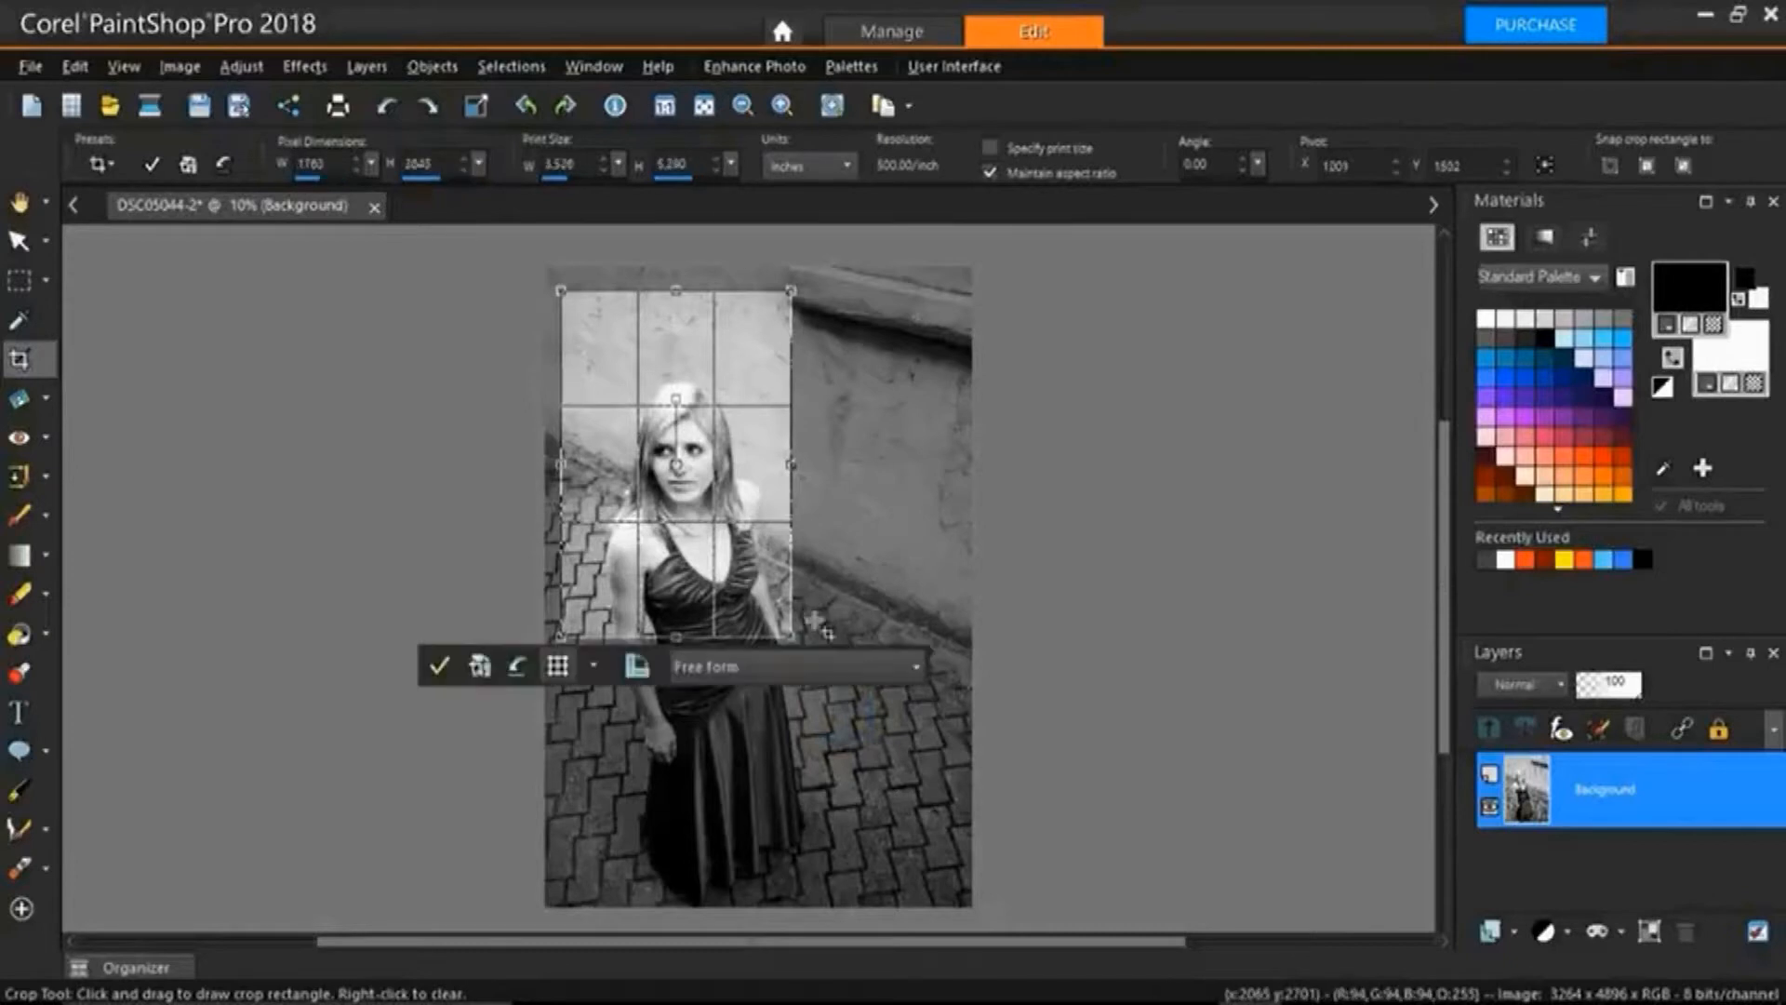
{"action": "left_click_drag", "start_coordinate": [561, 291], "coordinate": [604, 353]}
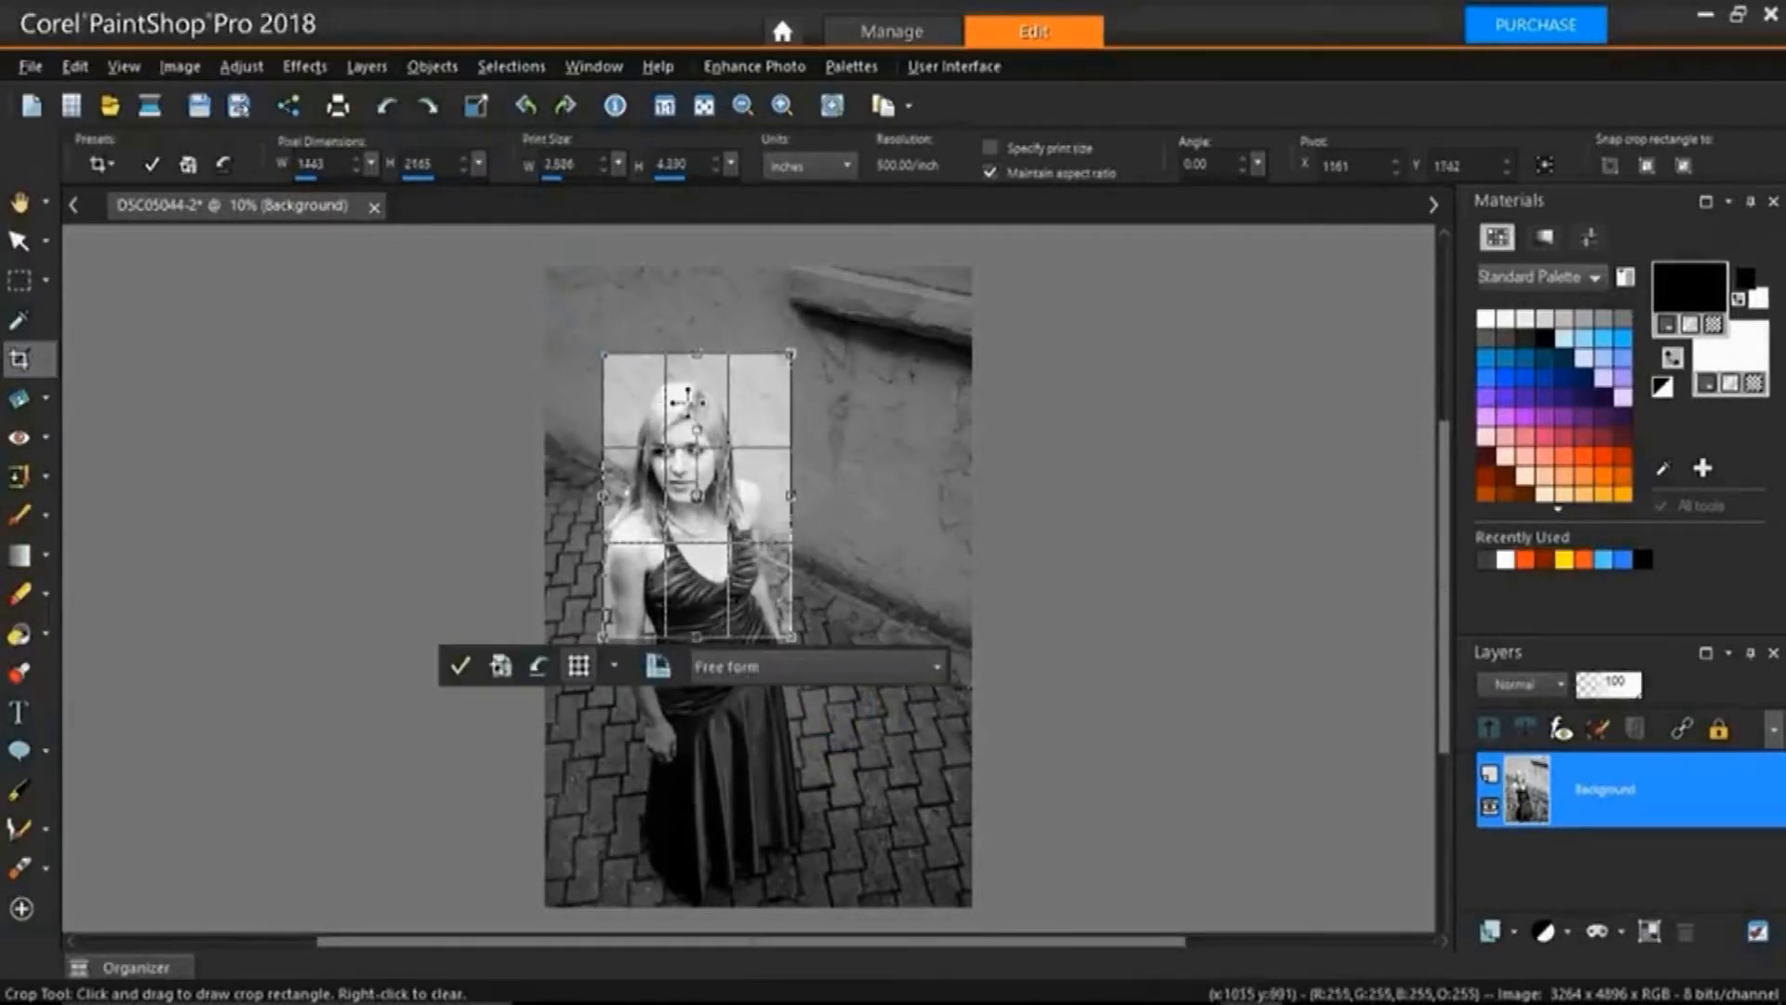
{"action": "left_click_drag", "start_coordinate": [707, 466], "coordinate": [710, 476]}
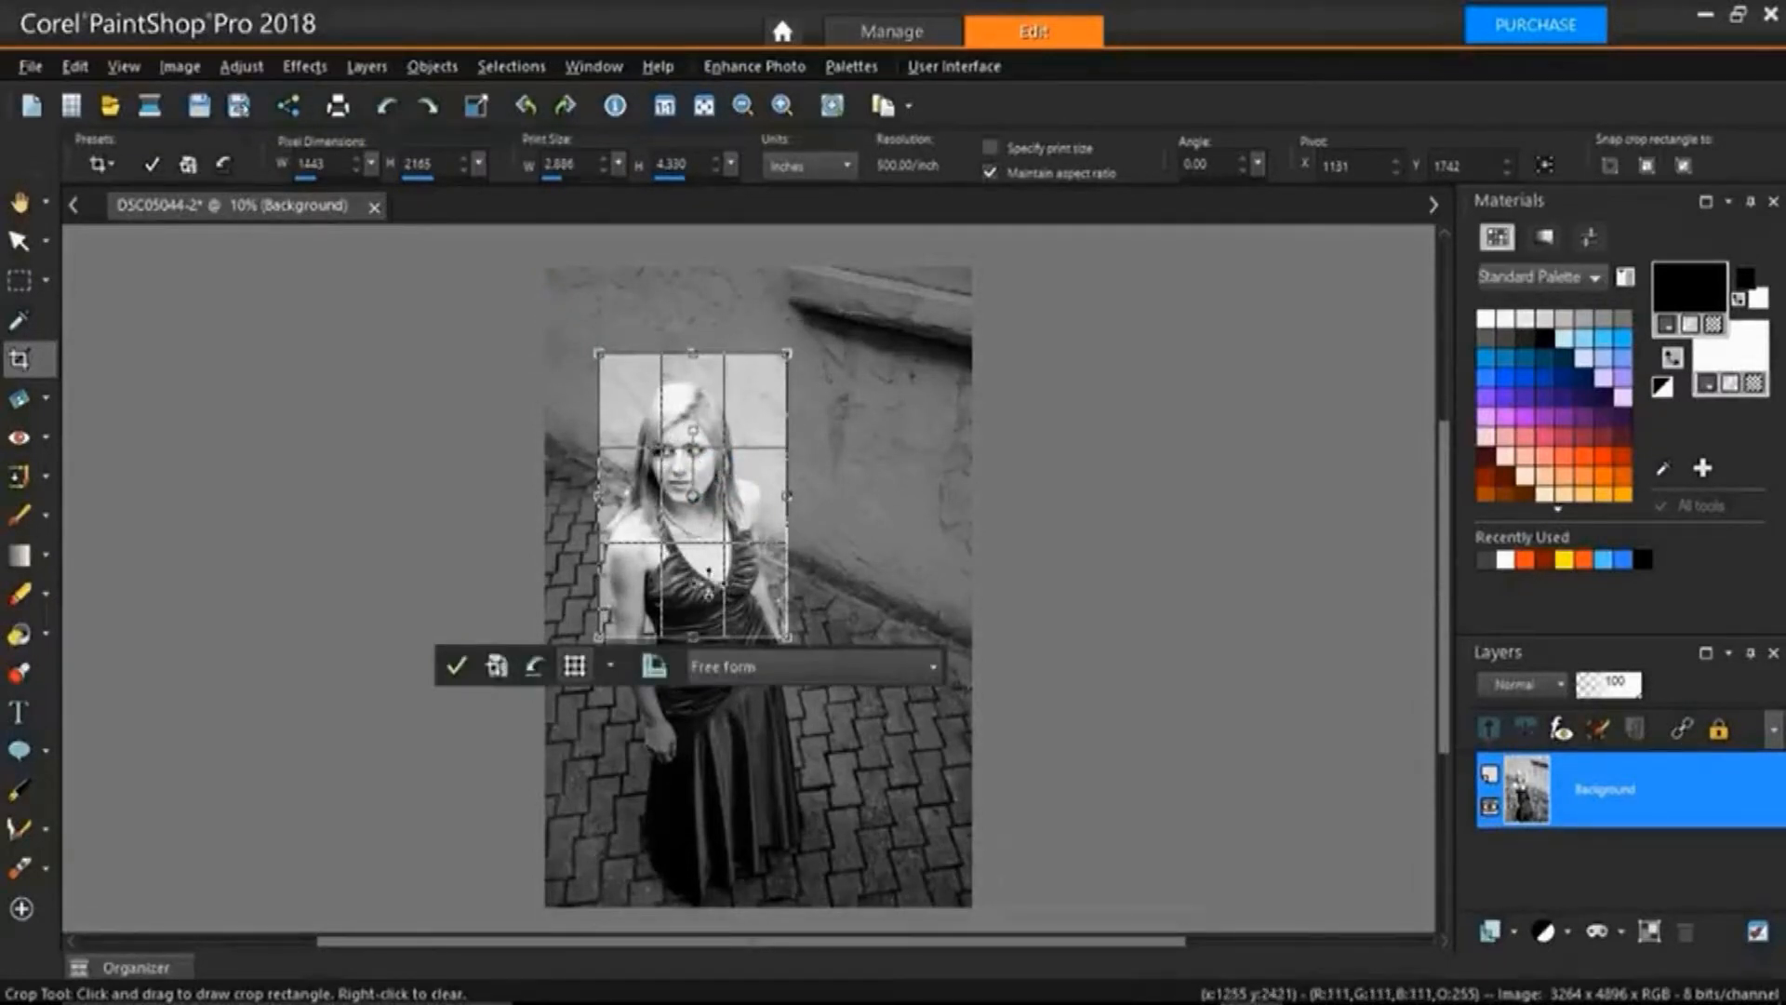
{"action": "left_click", "coordinate": [461, 666]}
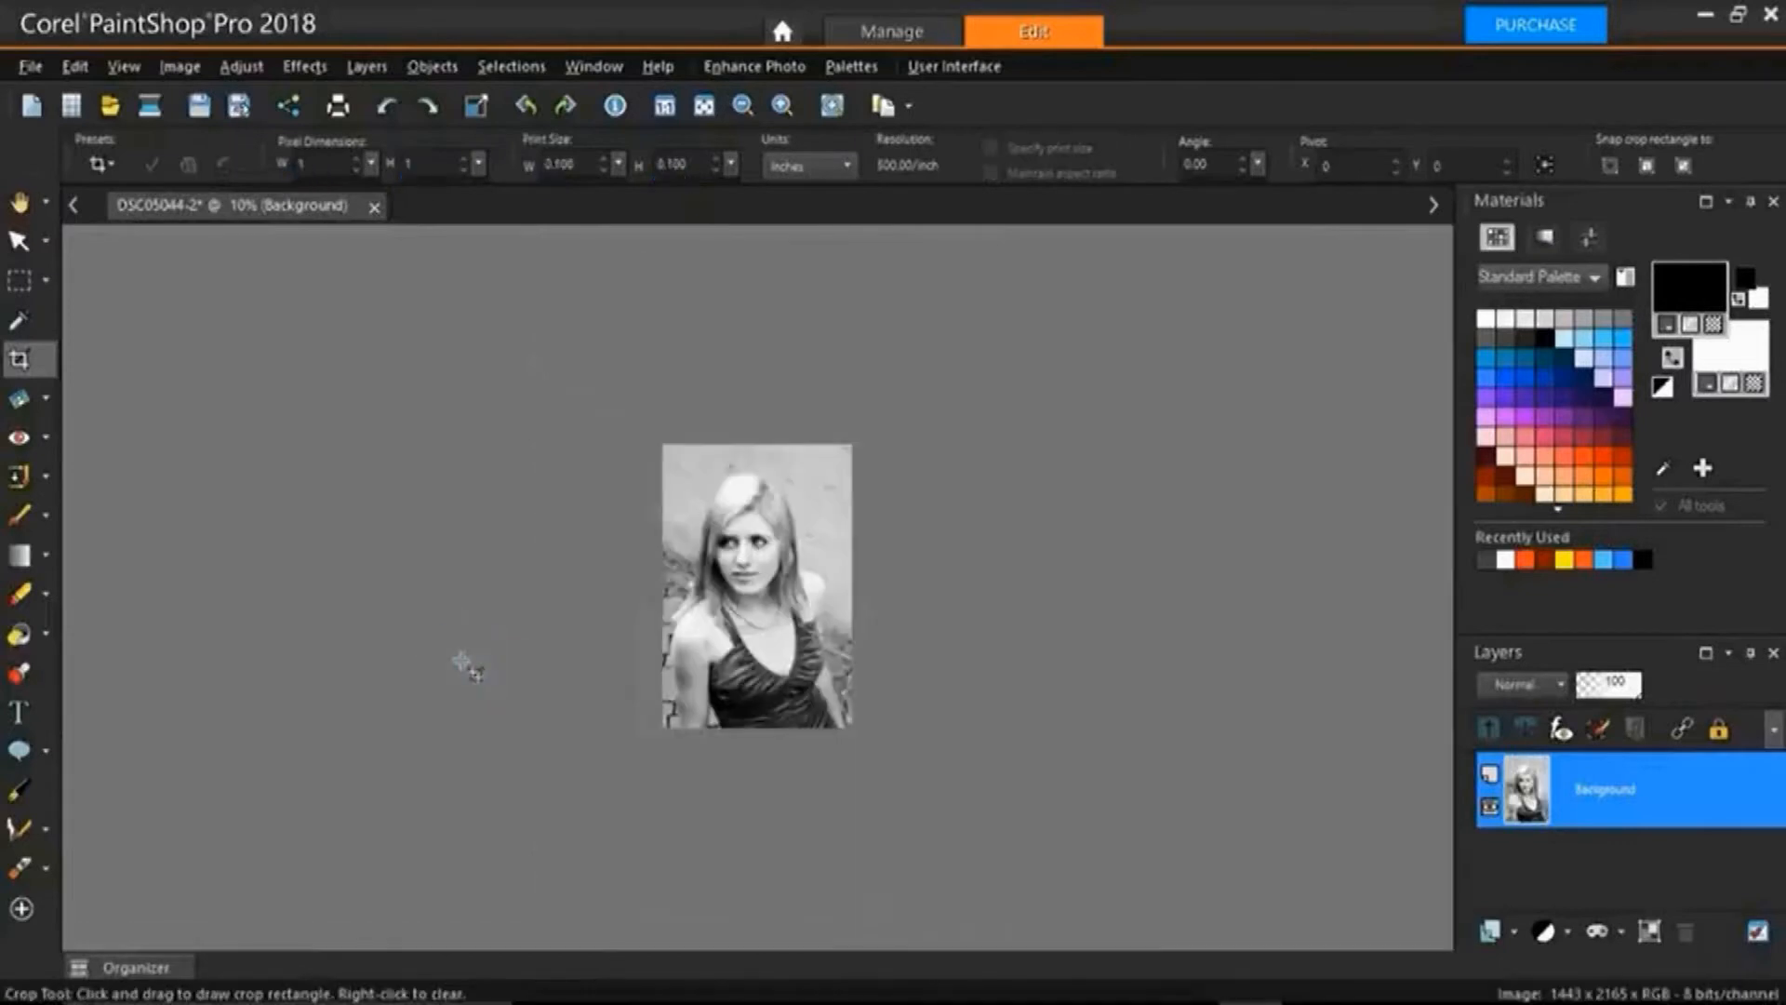
- Enlarge the view of the cropped portrait and examine its framing at several magnifications
{"action": "left_click", "coordinate": [783, 109]}
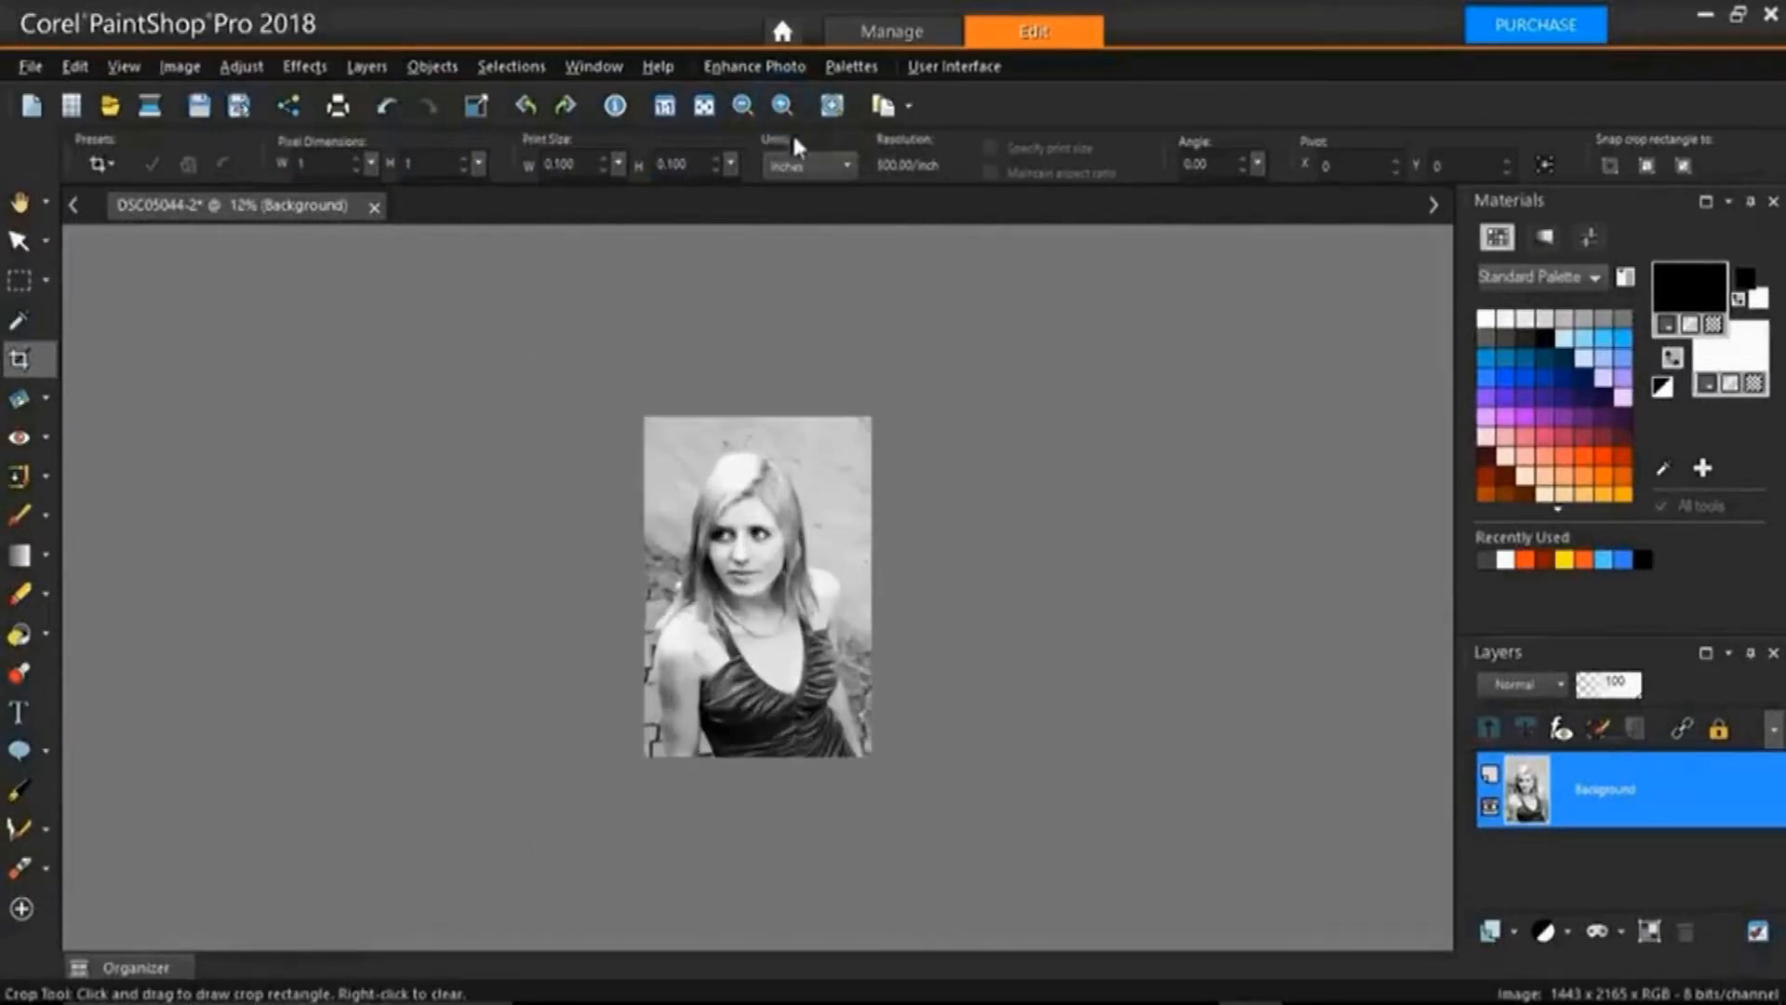
{"action": "left_click", "coordinate": [704, 105]}
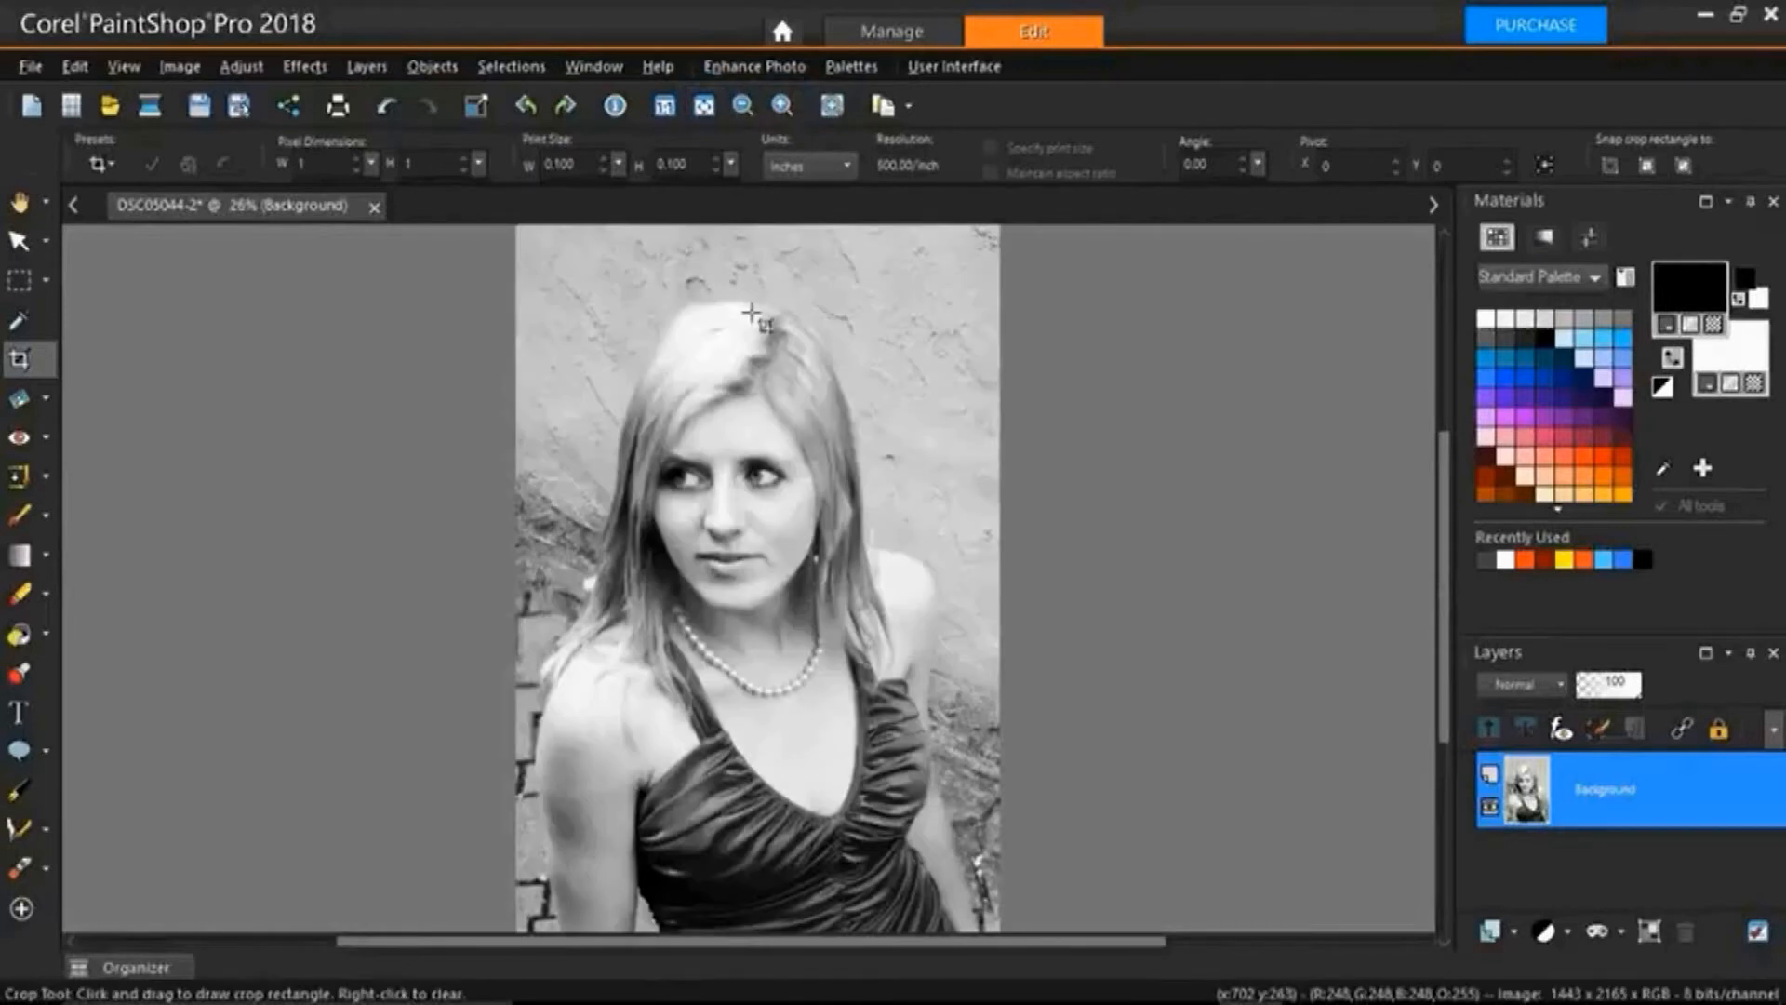
{"action": "scroll", "coordinate": [756, 316], "scroll_direction": "up", "scroll_amount": 1}
{"action": "scroll", "coordinate": [752, 314], "scroll_direction": "down", "scroll_amount": 2}
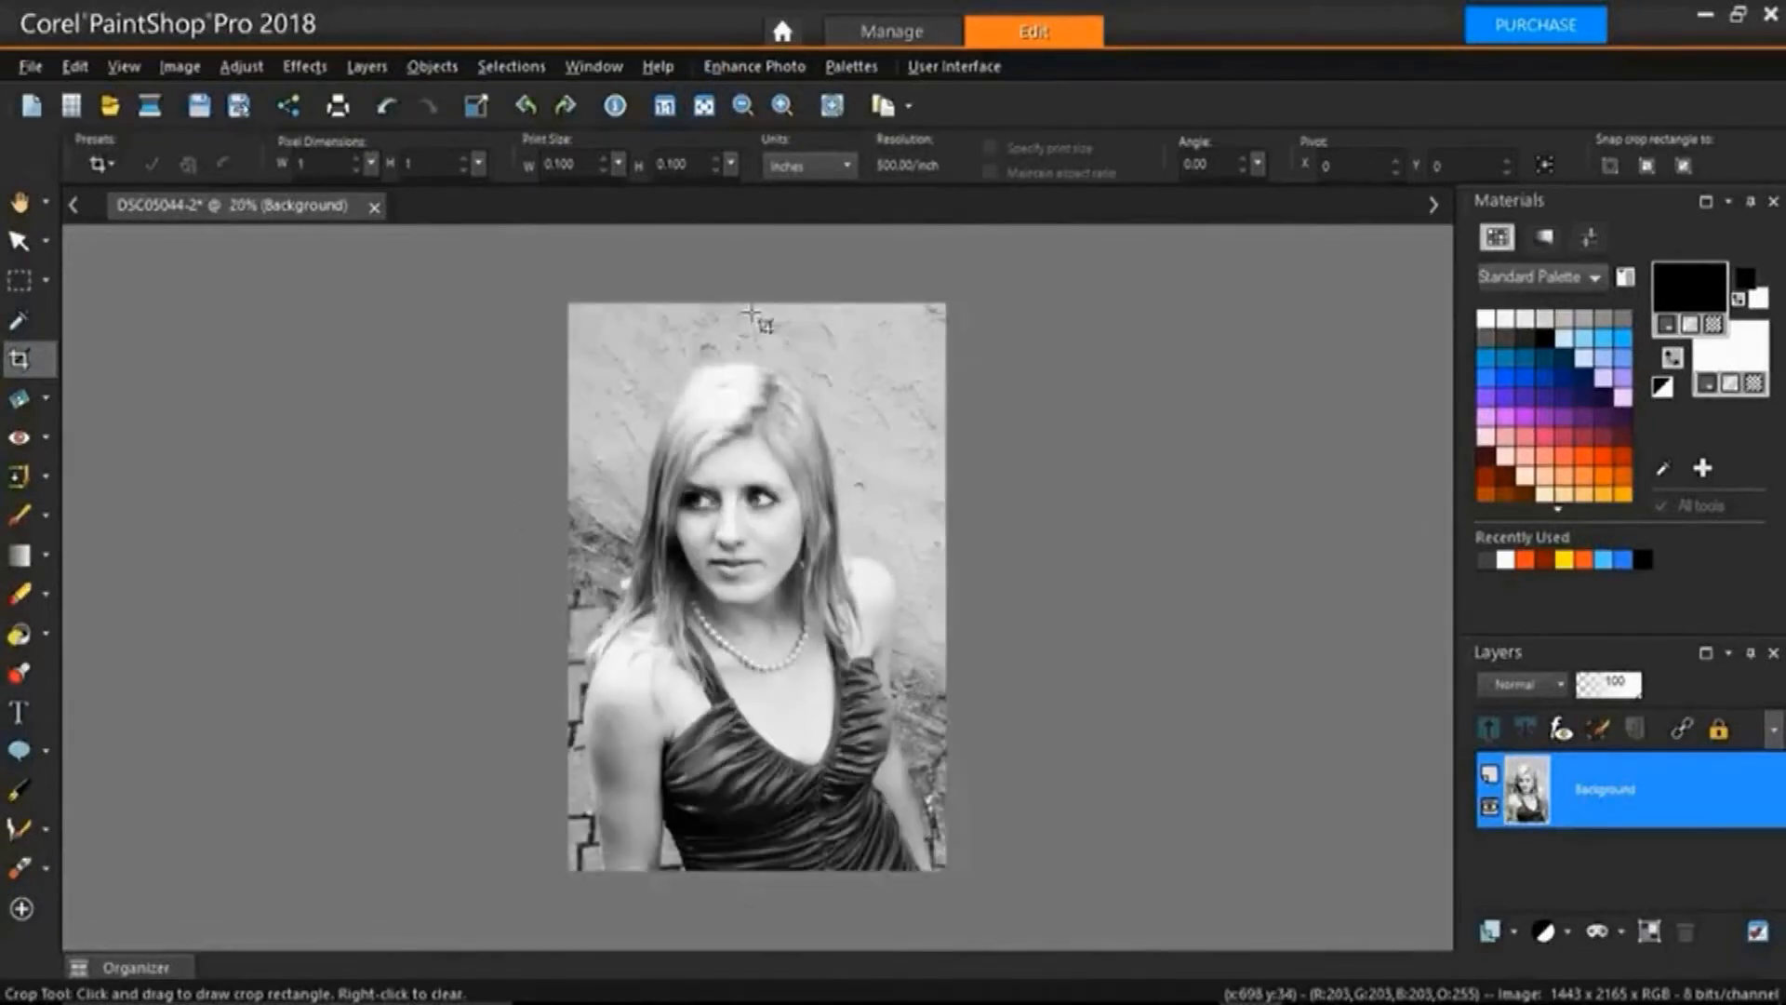
{"action": "scroll", "coordinate": [752, 314], "scroll_direction": "up", "scroll_amount": 2}
{"action": "scroll", "coordinate": [752, 313], "scroll_direction": "down", "scroll_amount": 1}
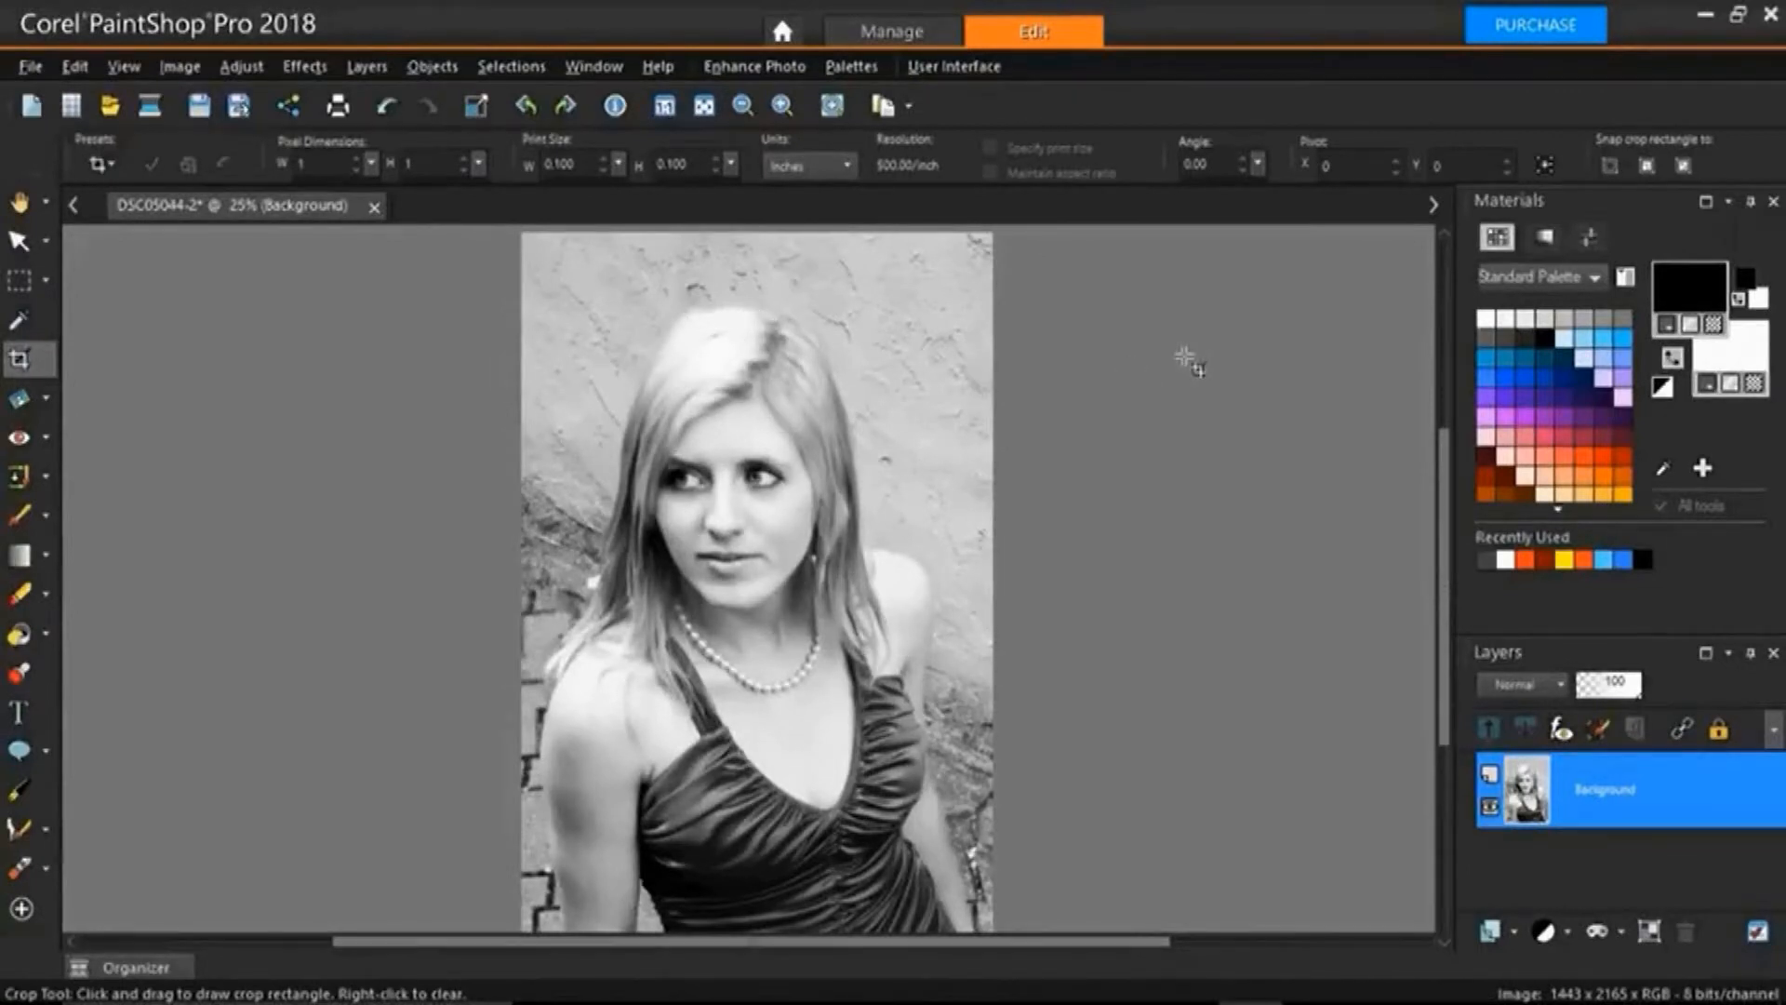
{"action": "scroll", "coordinate": [1170, 368], "scroll_direction": "down", "scroll_amount": 1}
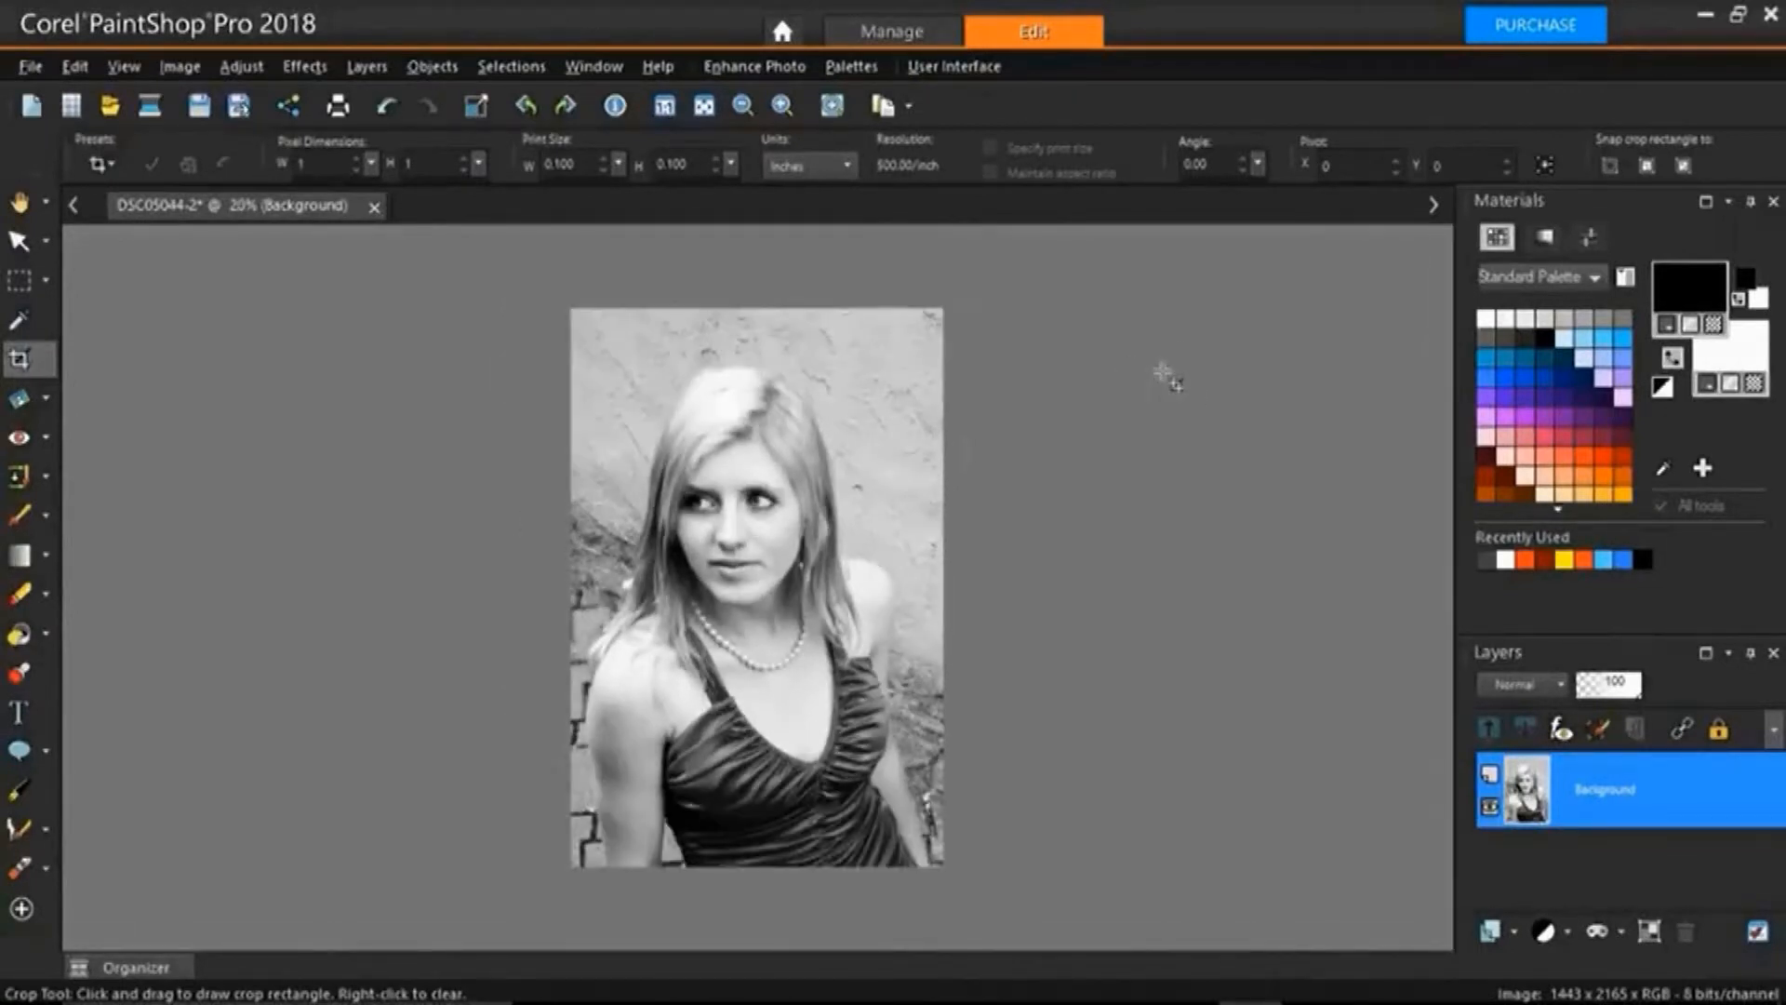